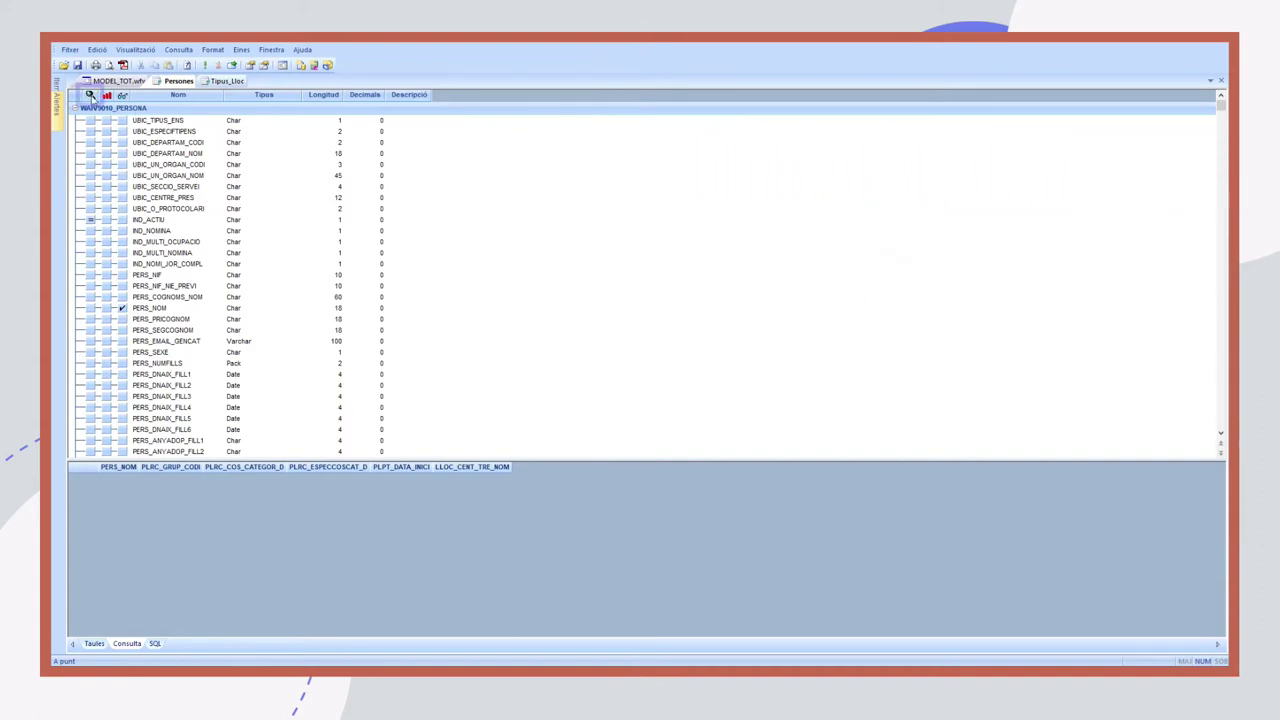
left_click(90, 95)
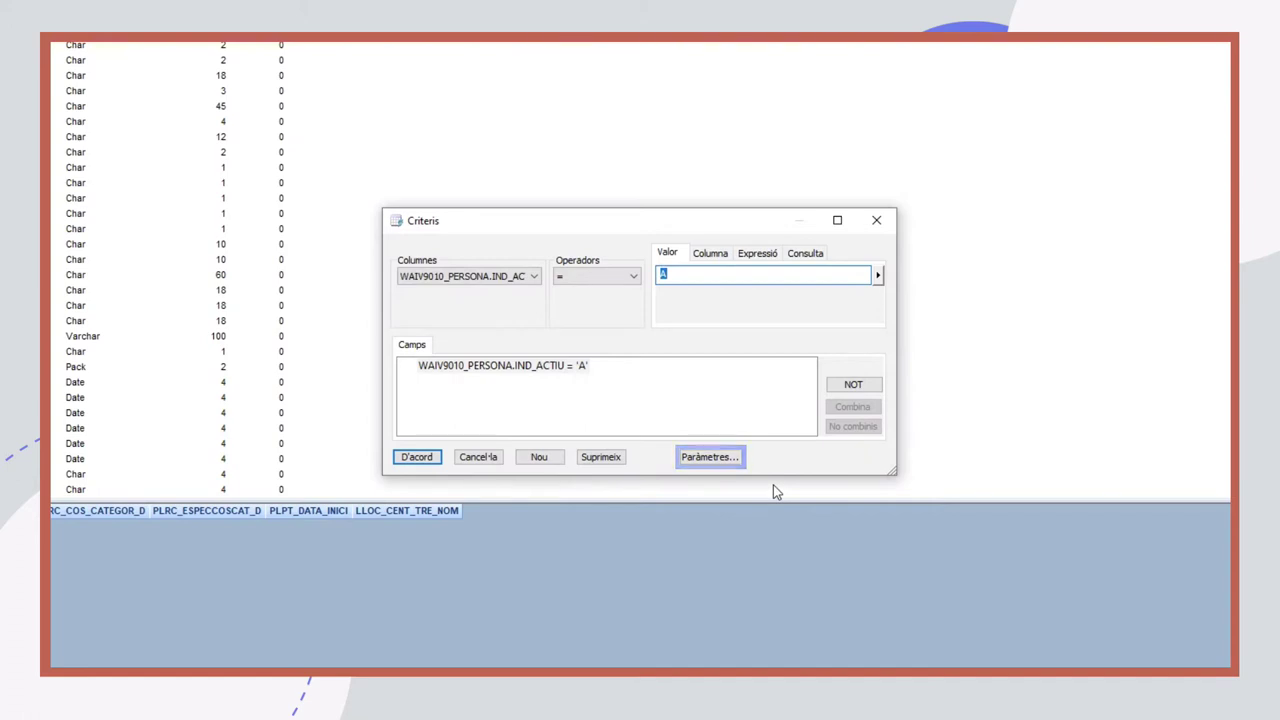
left_click(711, 458)
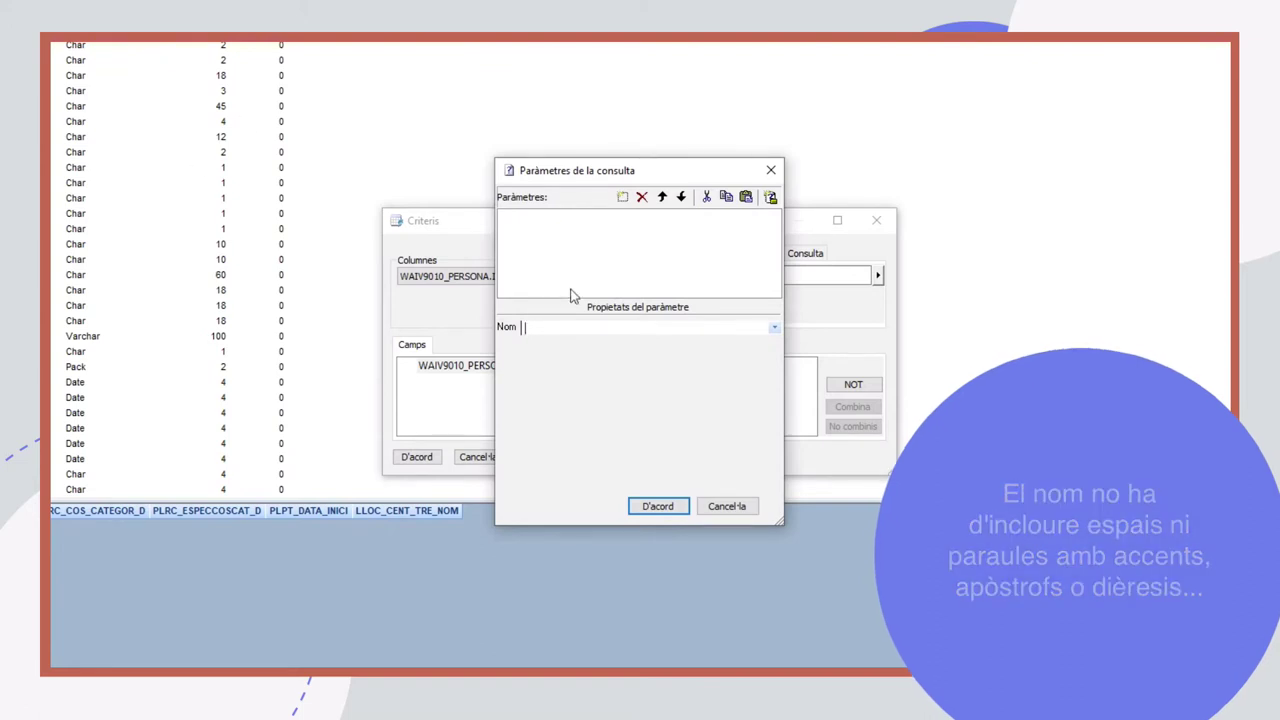
left_click(726, 505)
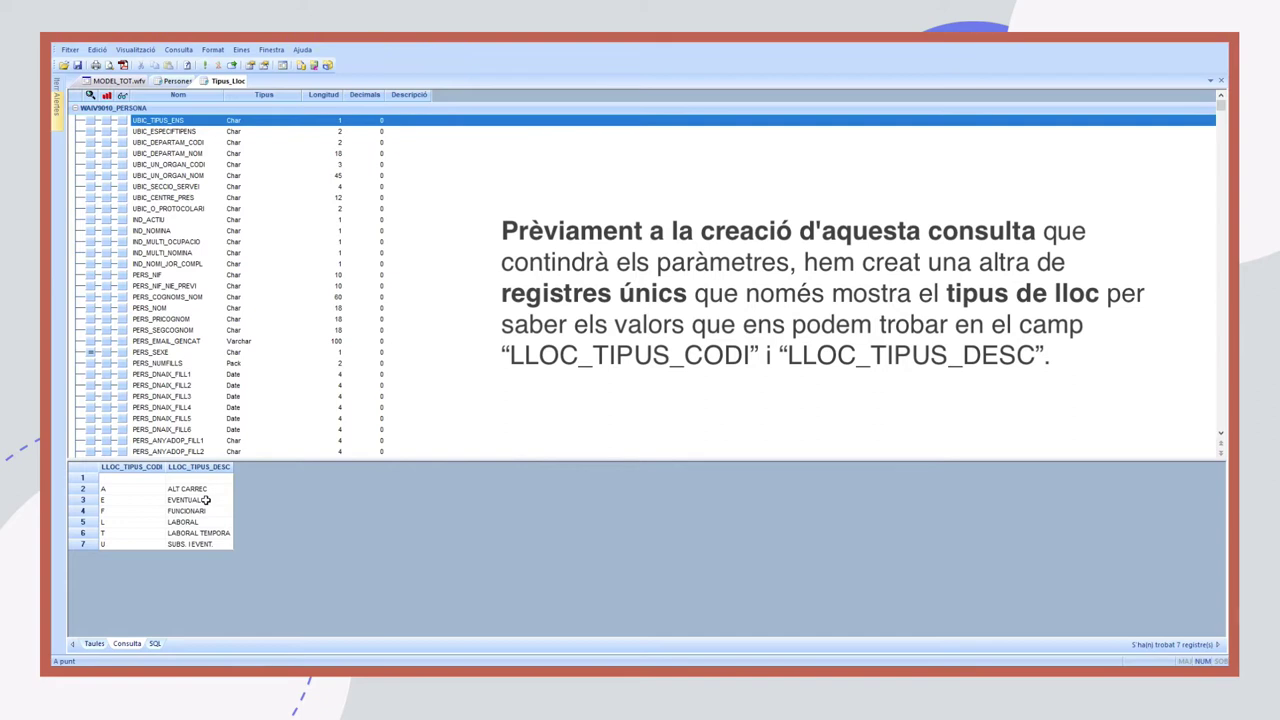
- Close the Tipus_Lloc query and create a parameter named TIPUS_LLOC in the criteria of the Persones query
left_click(1221, 80)
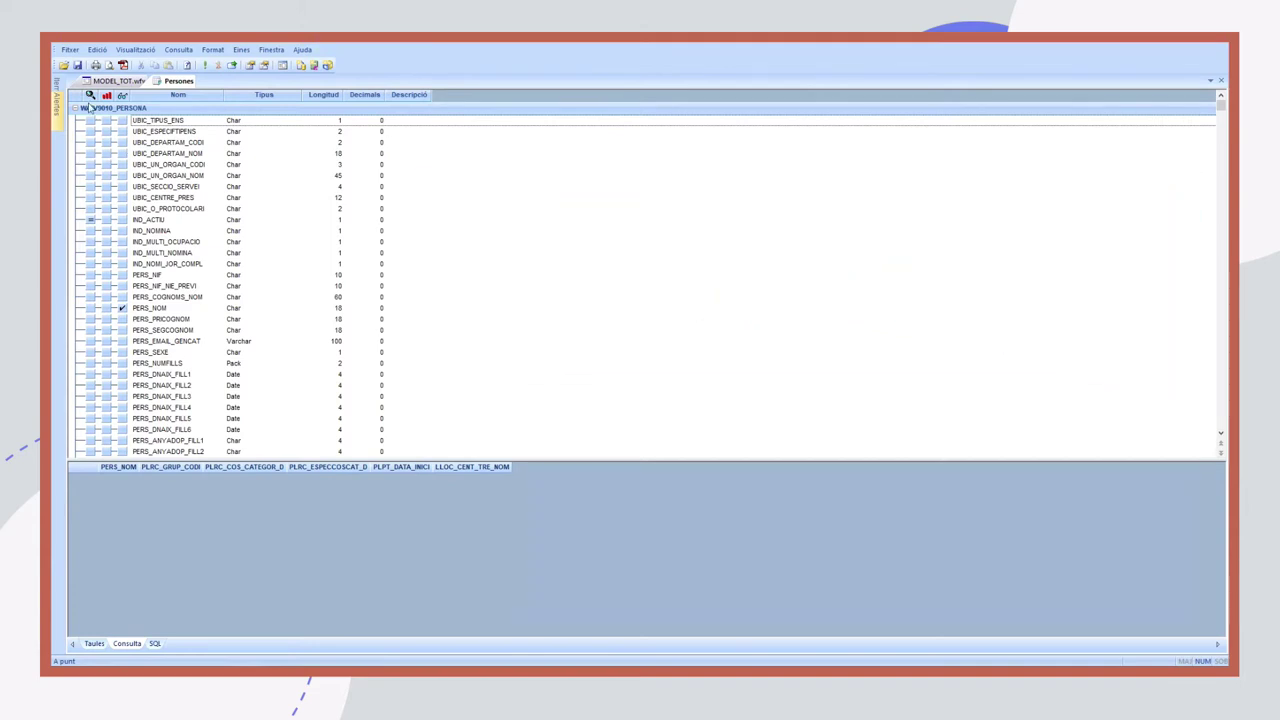
left_click(90, 95)
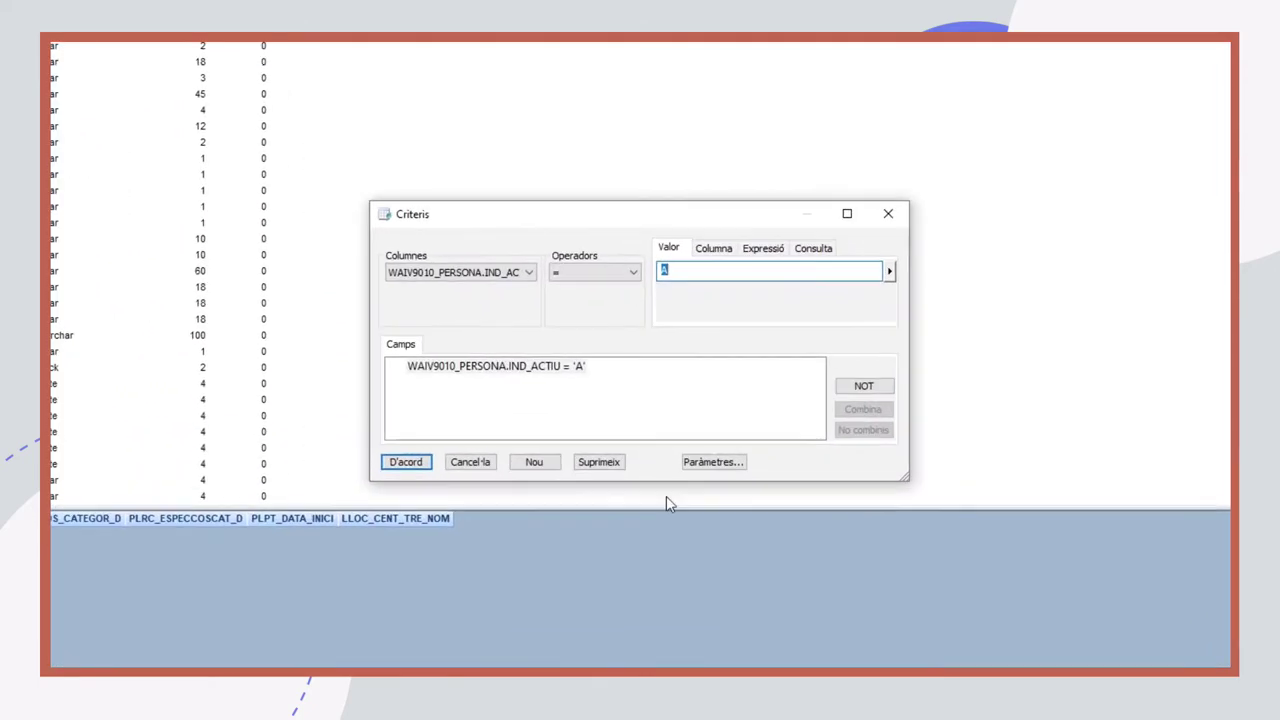
left_click(715, 463)
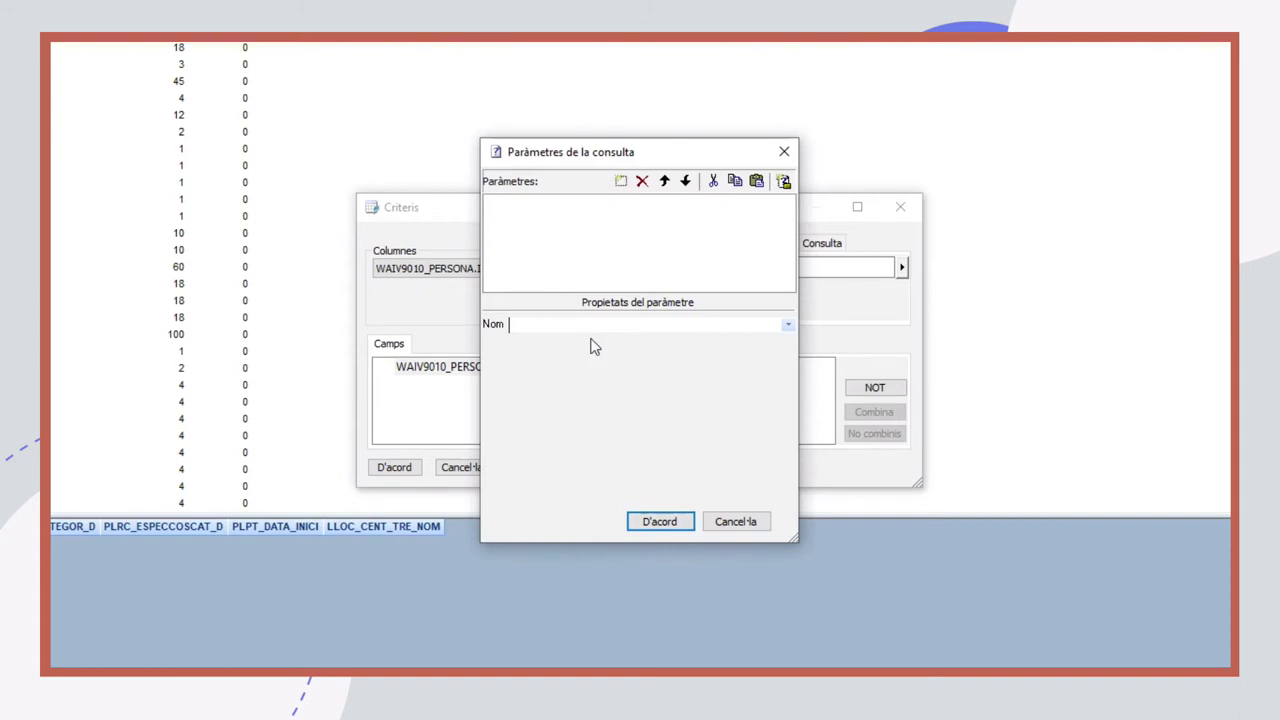
type("TIPUS_LLOC")
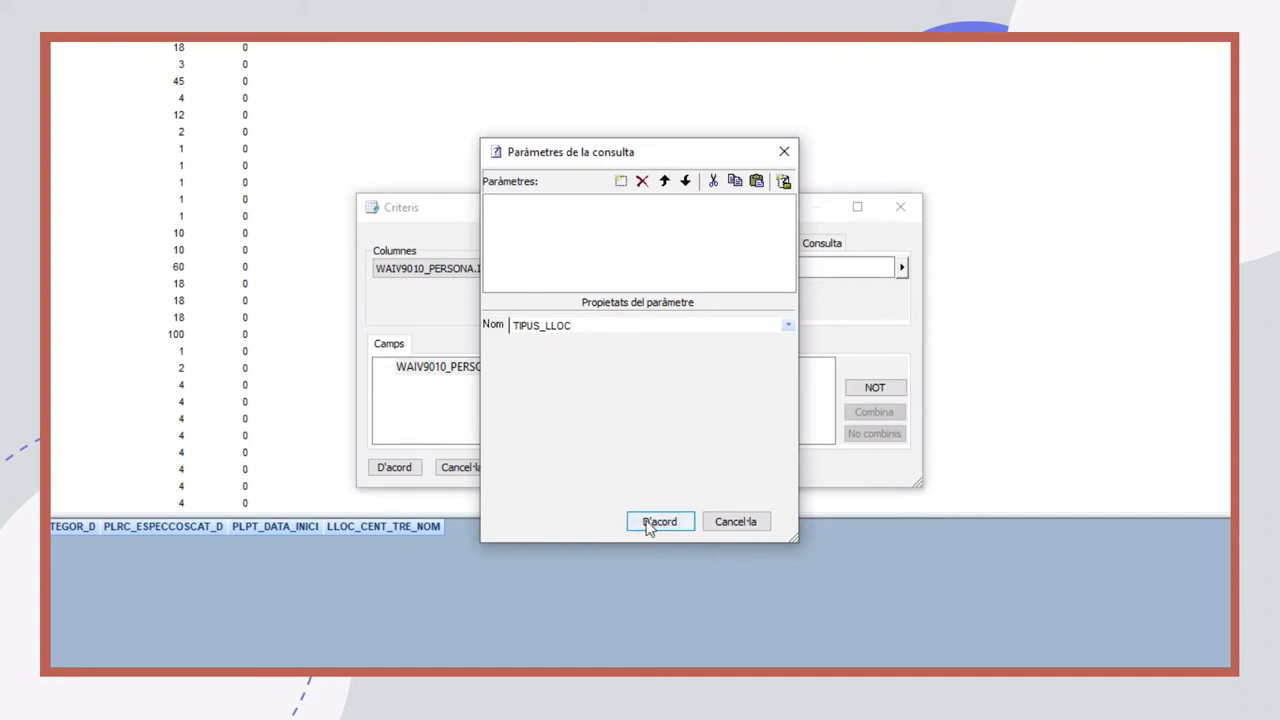
key("Return")
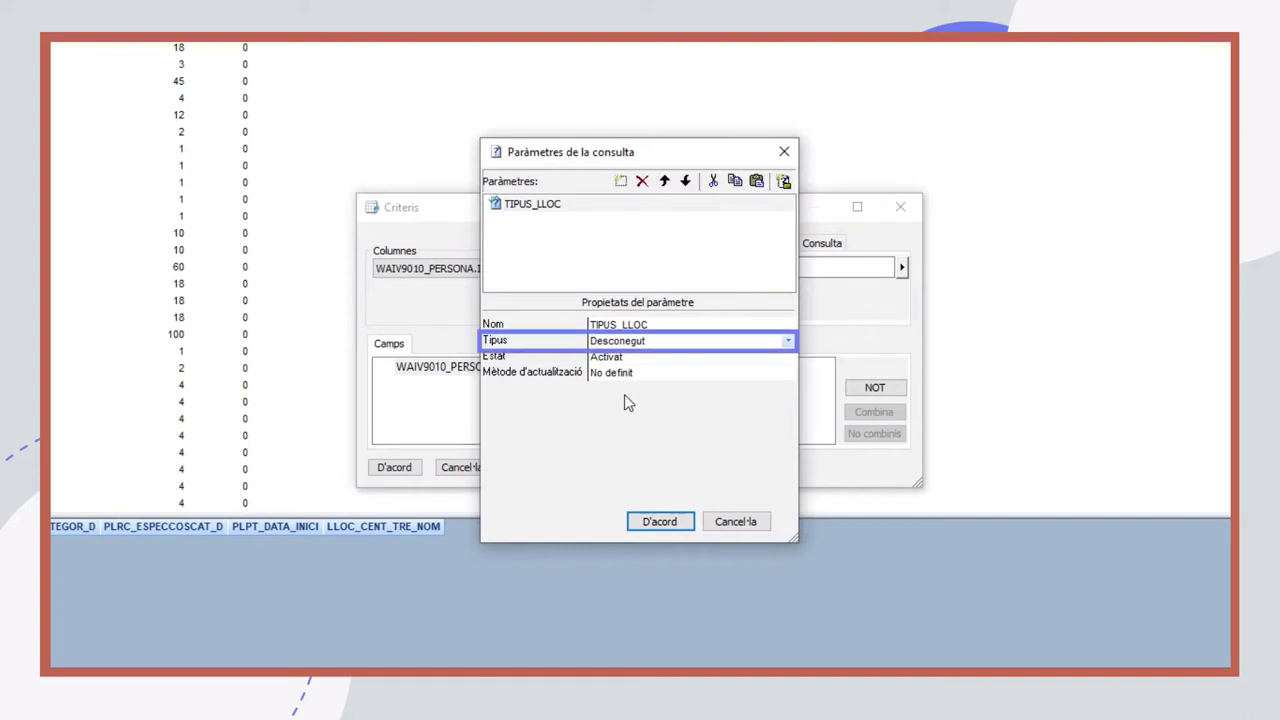
- Set the TIPUS_LLOC parameter's type to Alfanumèric and its update method to Pregunta/Consulta
left_click(788, 341)
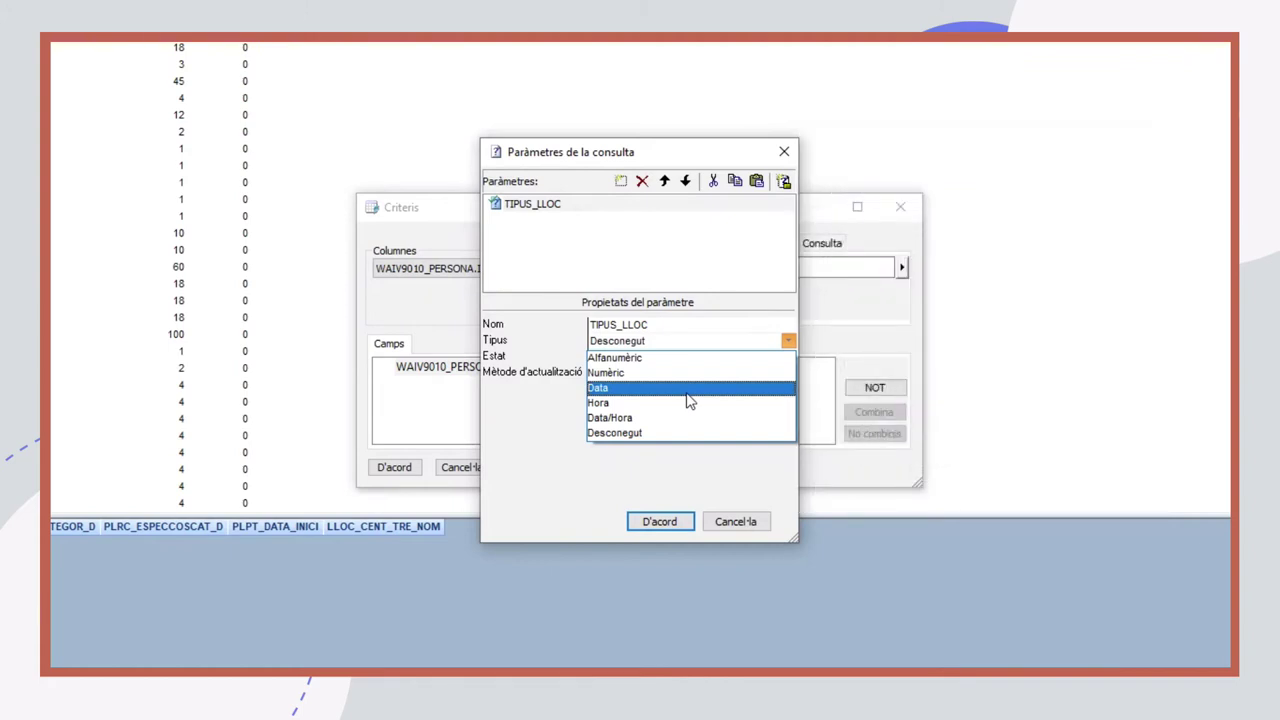
left_click(613, 363)
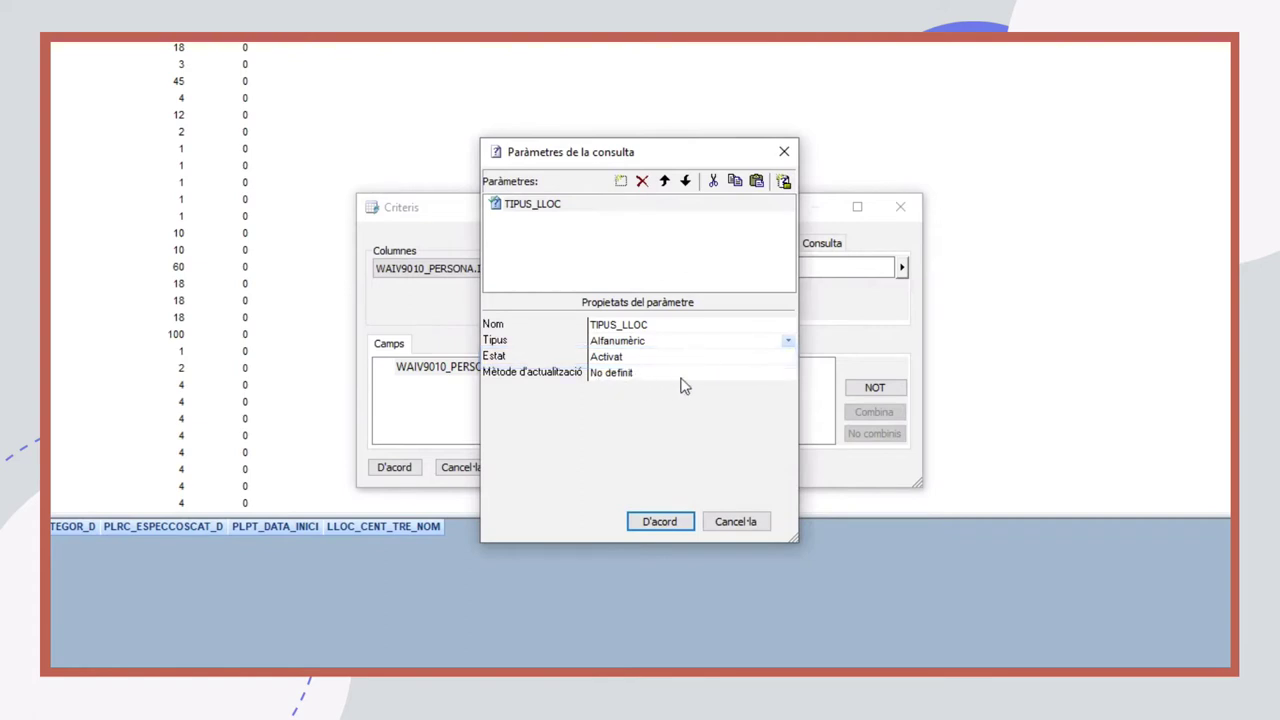
left_click(657, 378)
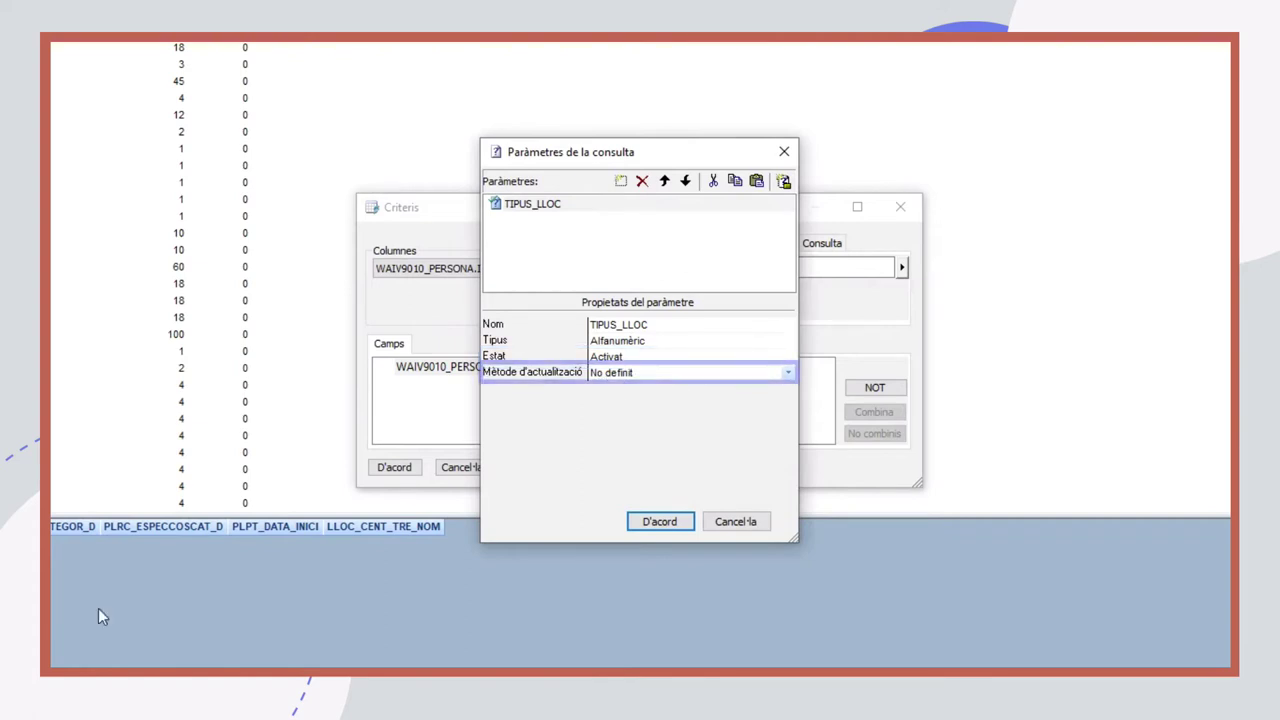
left_click(788, 372)
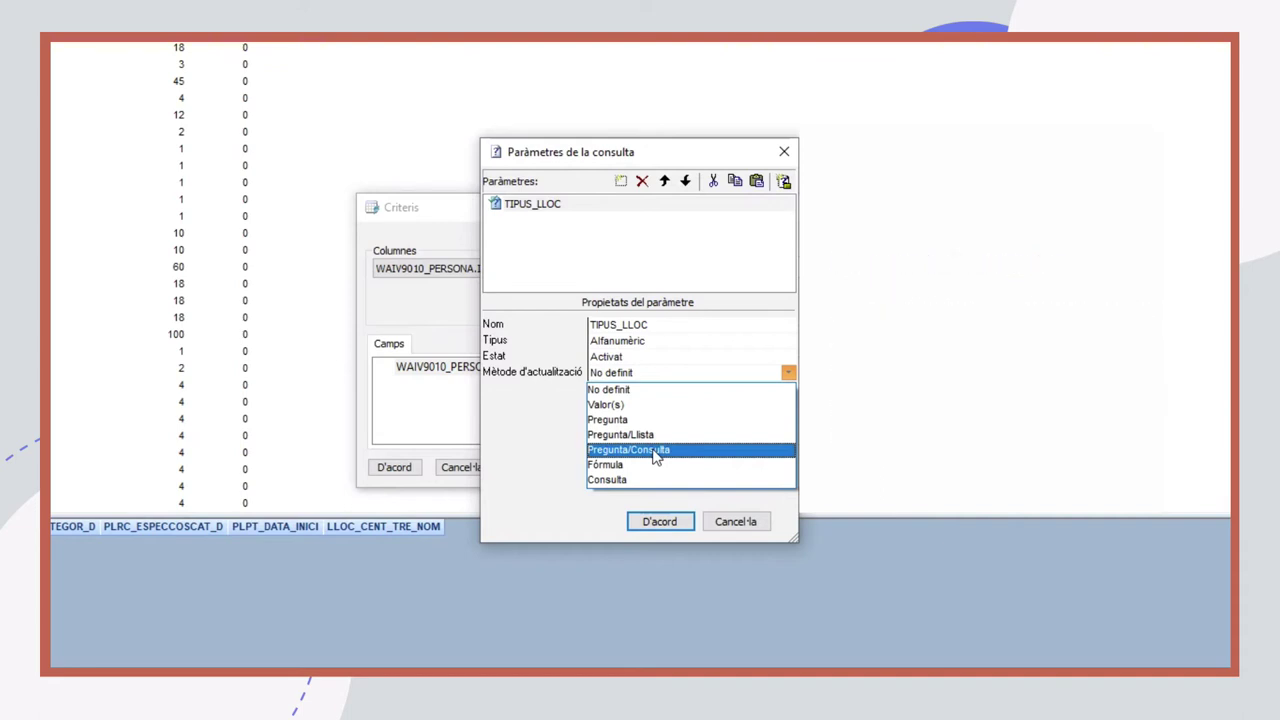
left_click(658, 451)
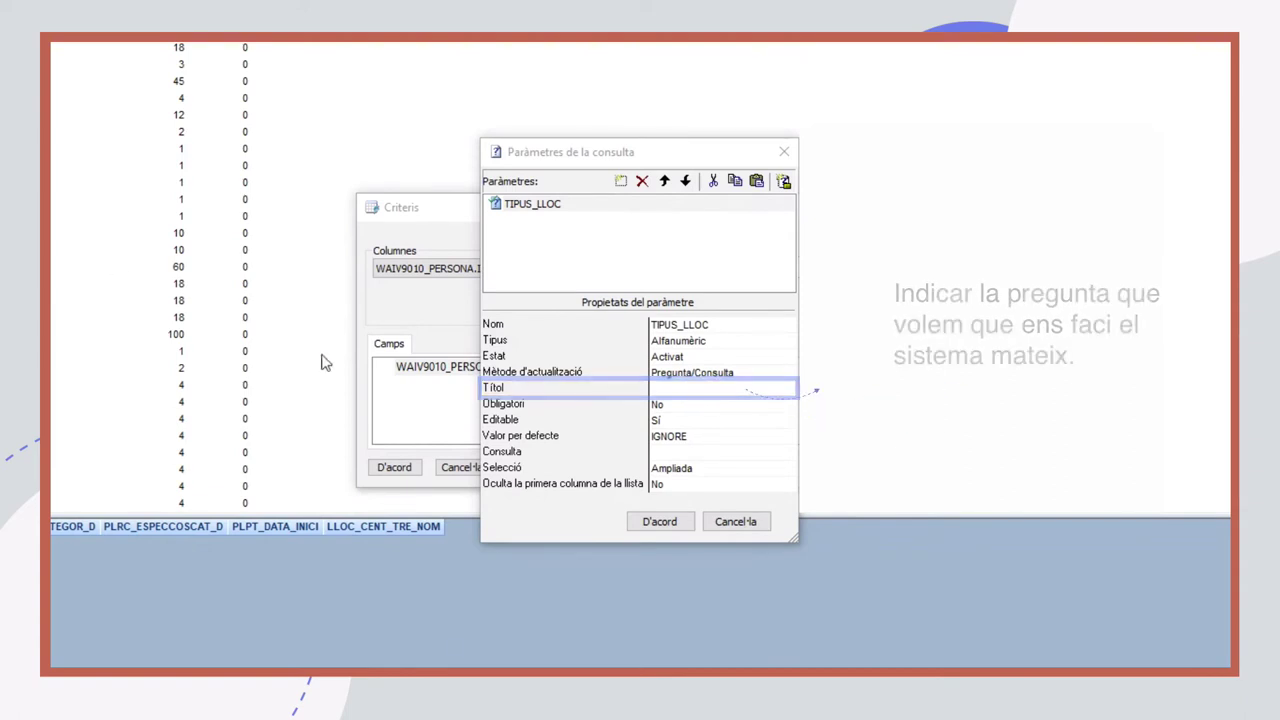
- Give the parameter the title "Quin tipus de lloc vols?" and set Editable to No
left_click(693, 390)
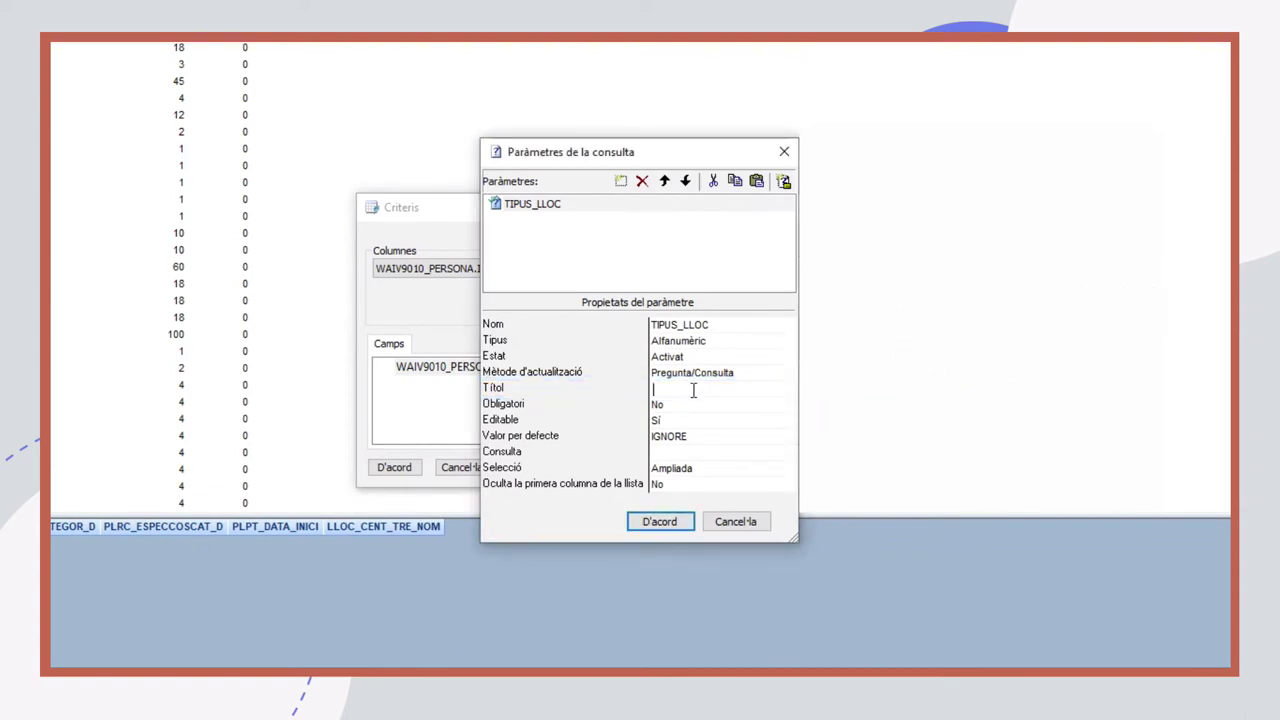
type("Quin tipus de lloc vols?")
left_click(680, 420)
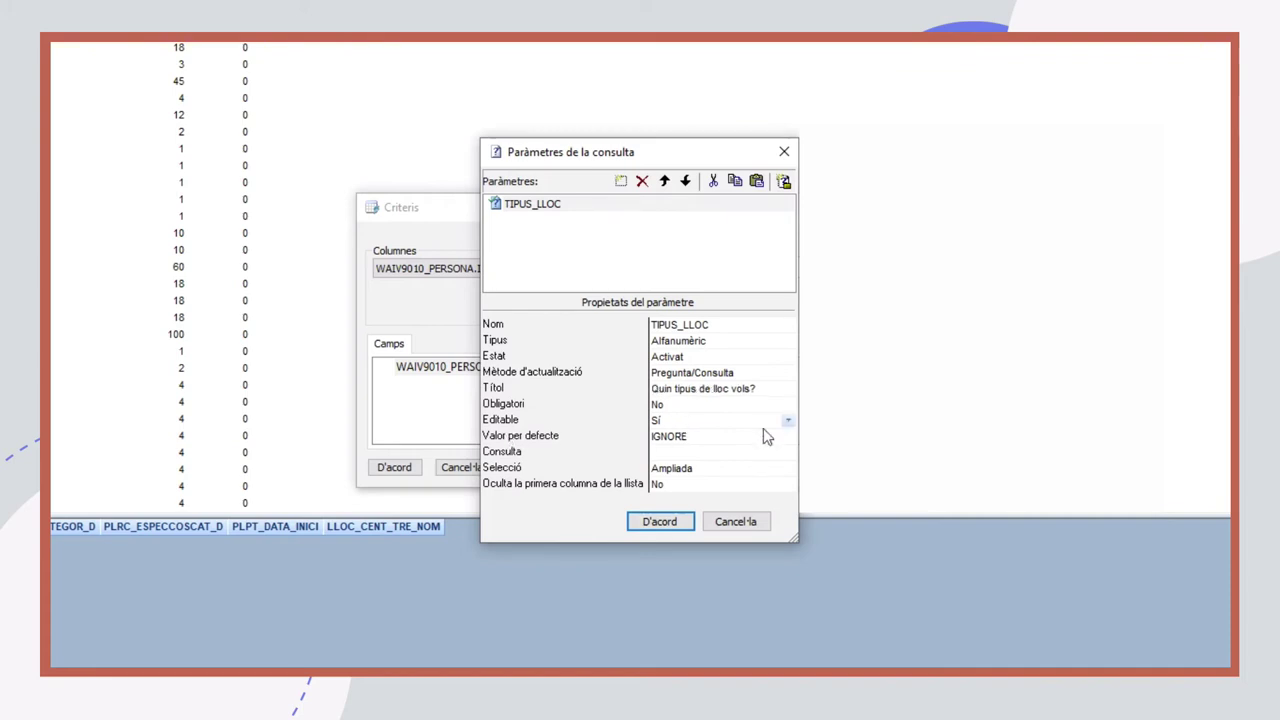
key("Down")
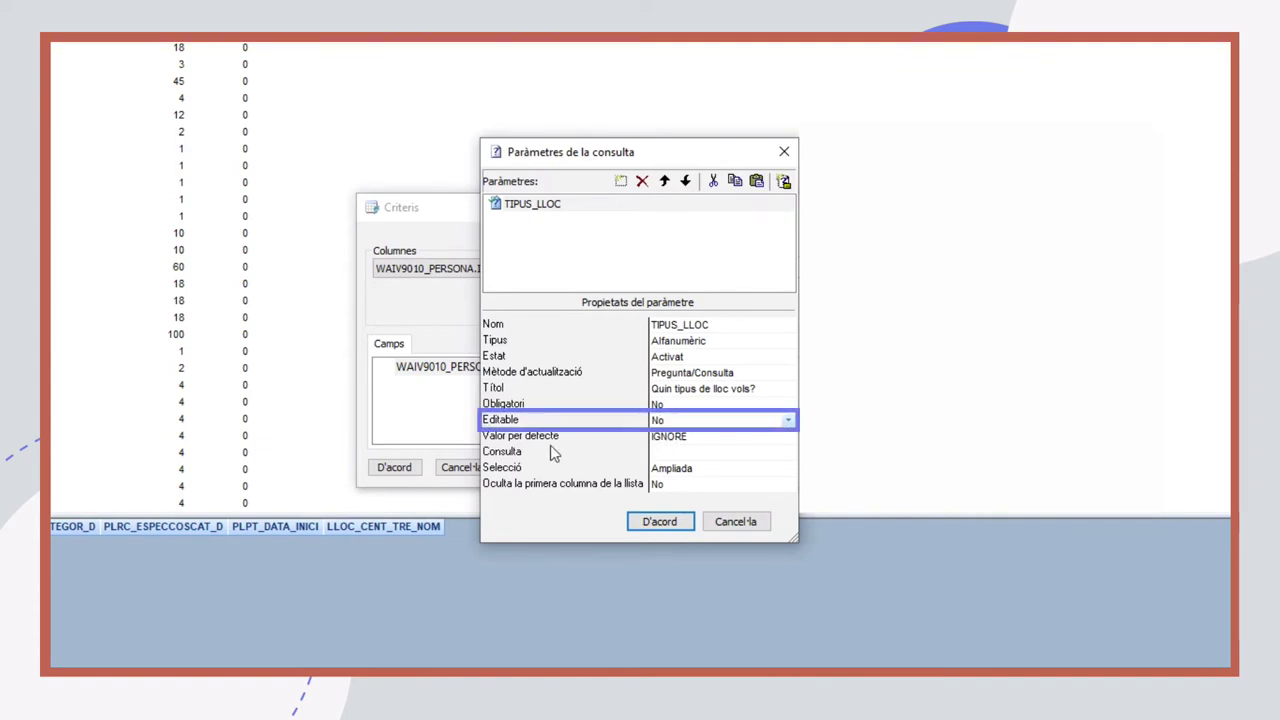
- Choose Tipus_Lloc as the parameter's source query, keep the Ampliada selection mode, and accept the parameter and criteria dialogs
left_click(677, 453)
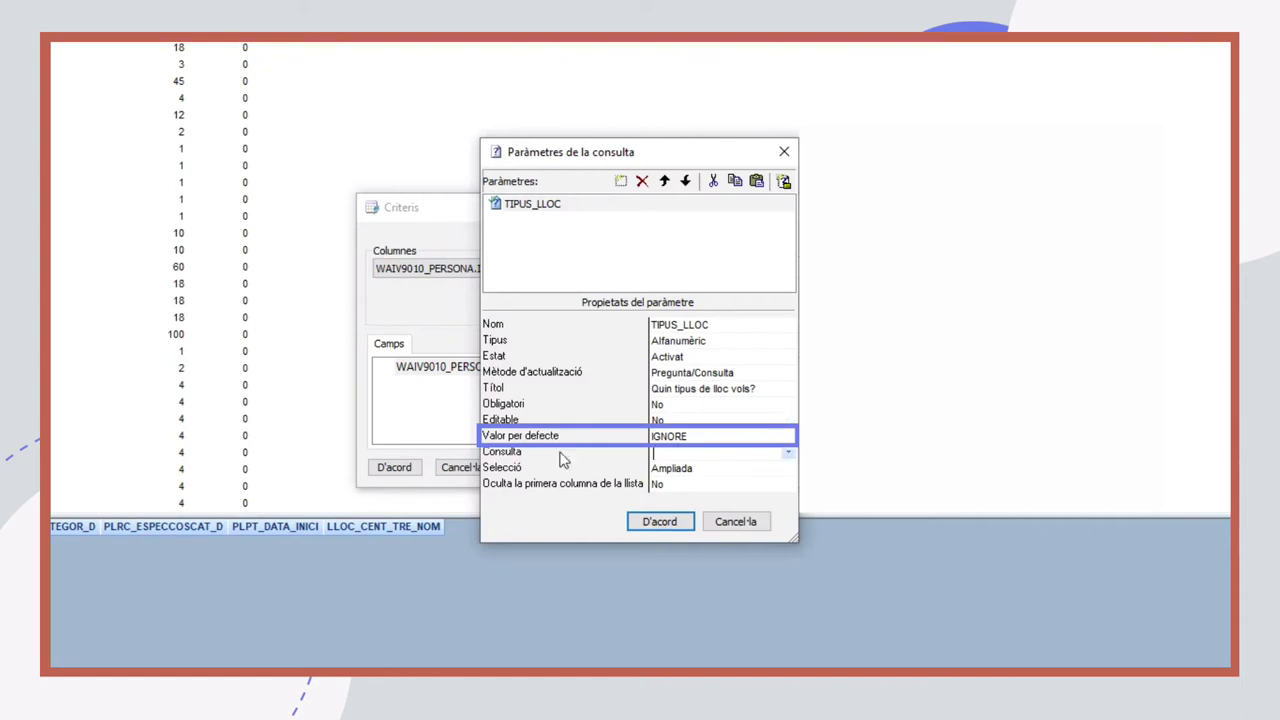
left_click(789, 453)
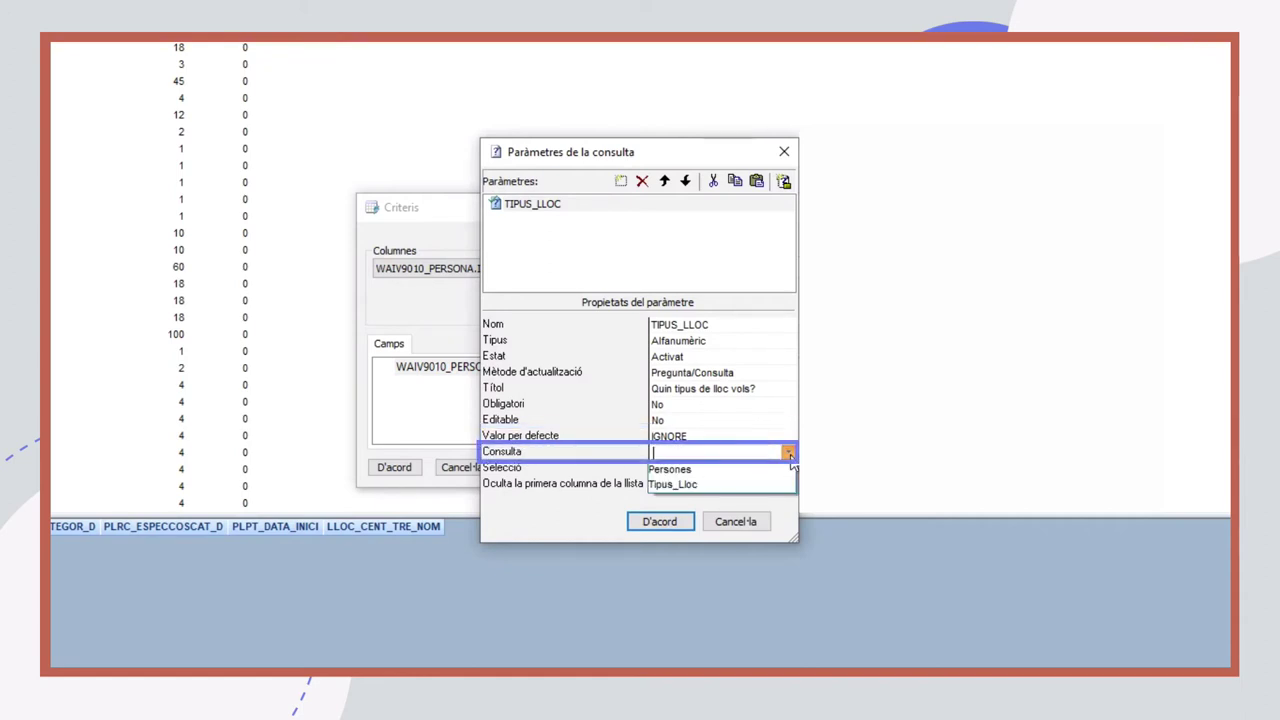
left_click(687, 484)
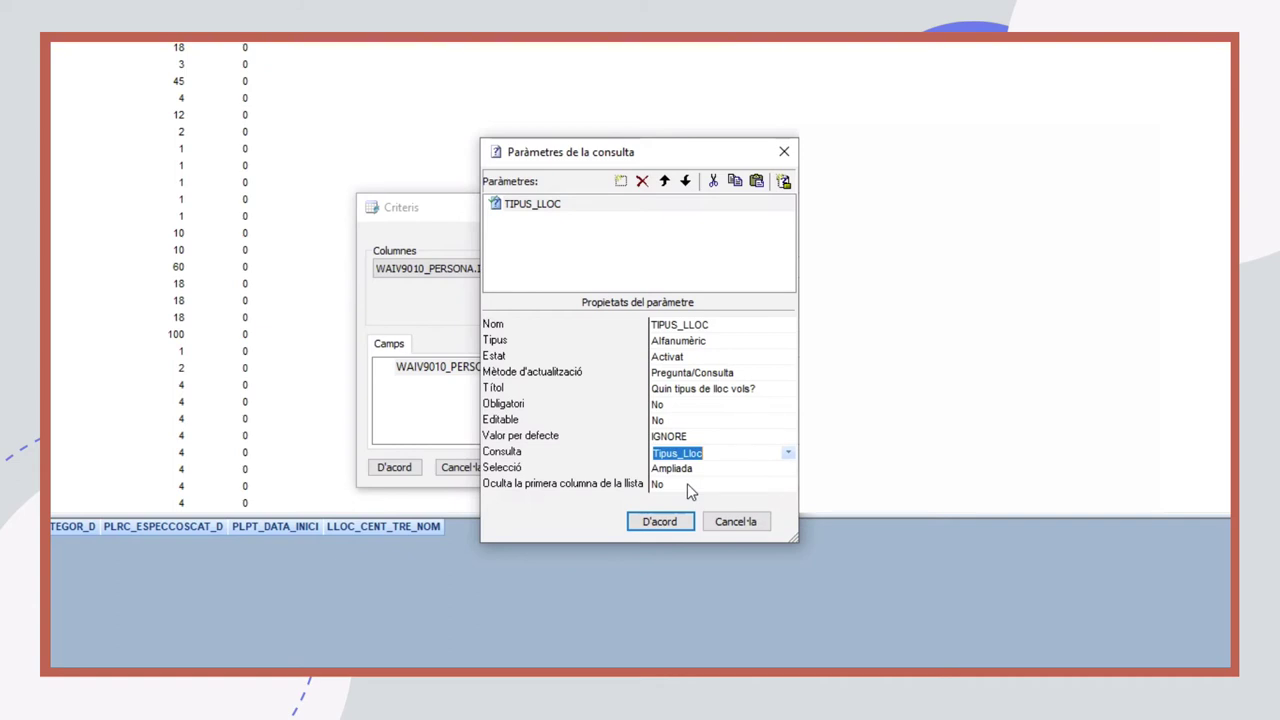
left_click(703, 470)
left_click(789, 470)
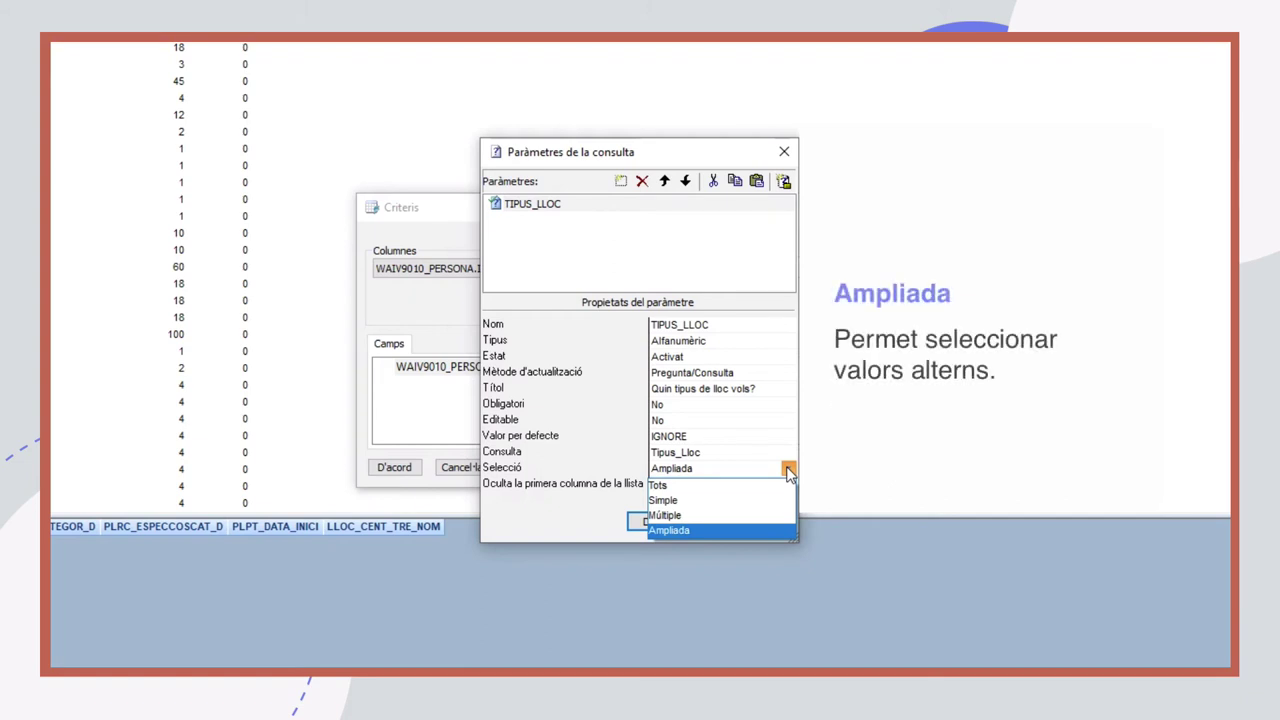
left_click(788, 470)
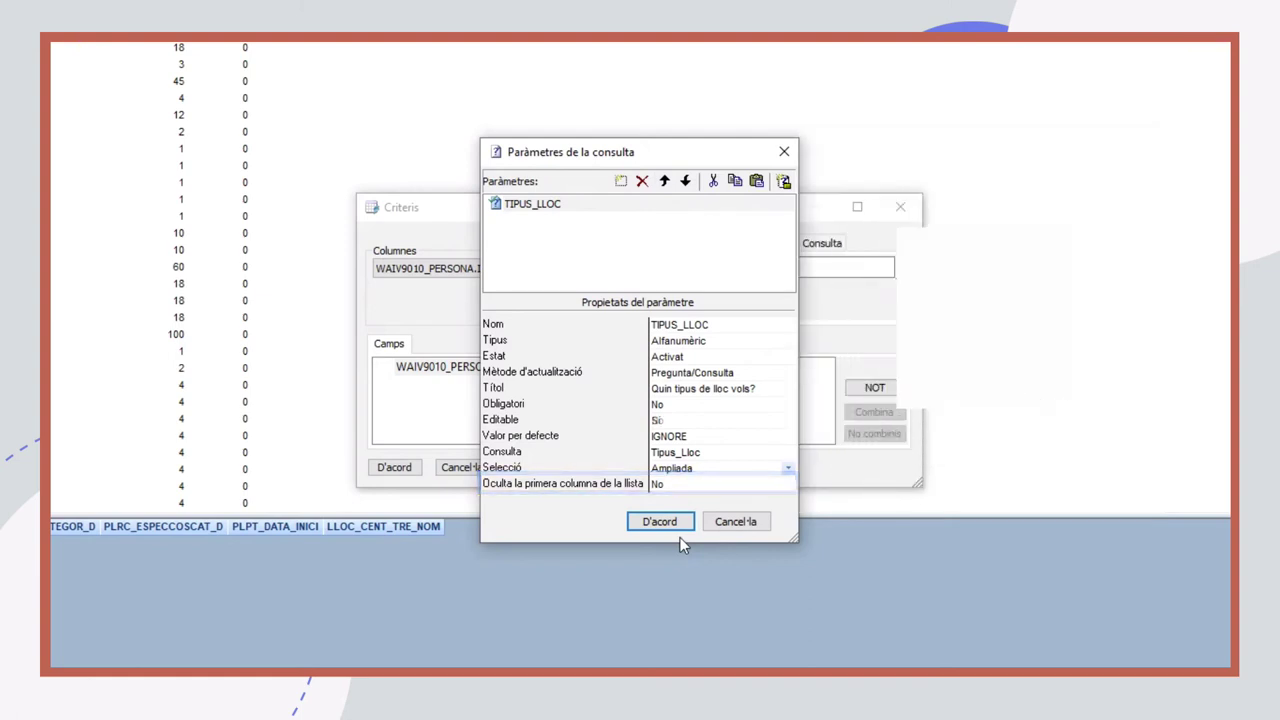
left_click(660, 521)
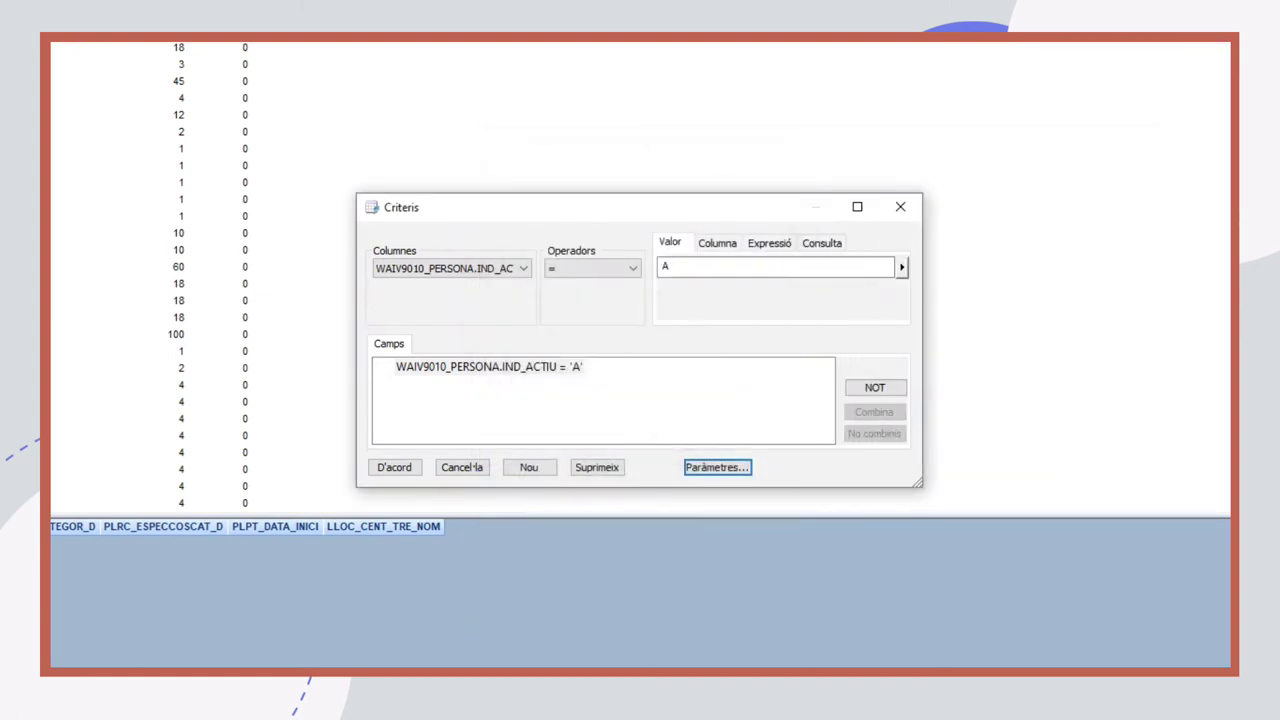
left_click(412, 469)
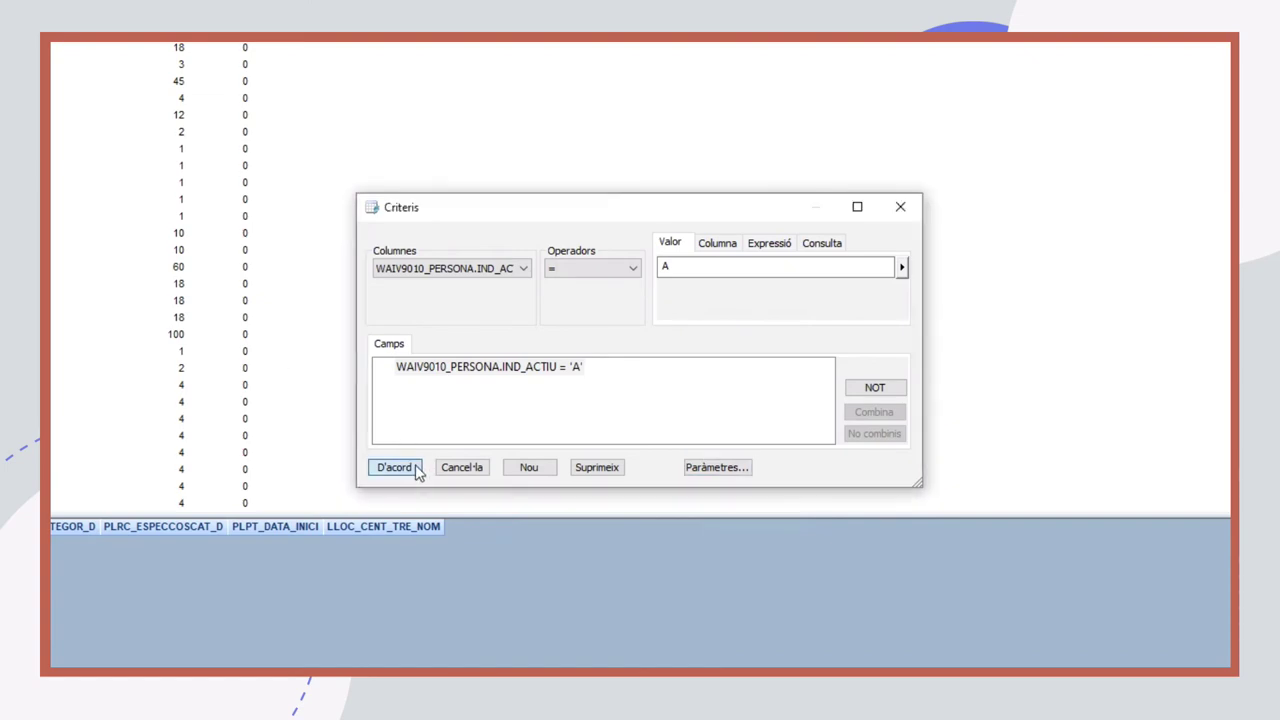
- Add a criterion on the LLOC_TIPUS_CODI field of the Persones query and enlarge the criteria dialog
scroll(100, 315, "down", 20)
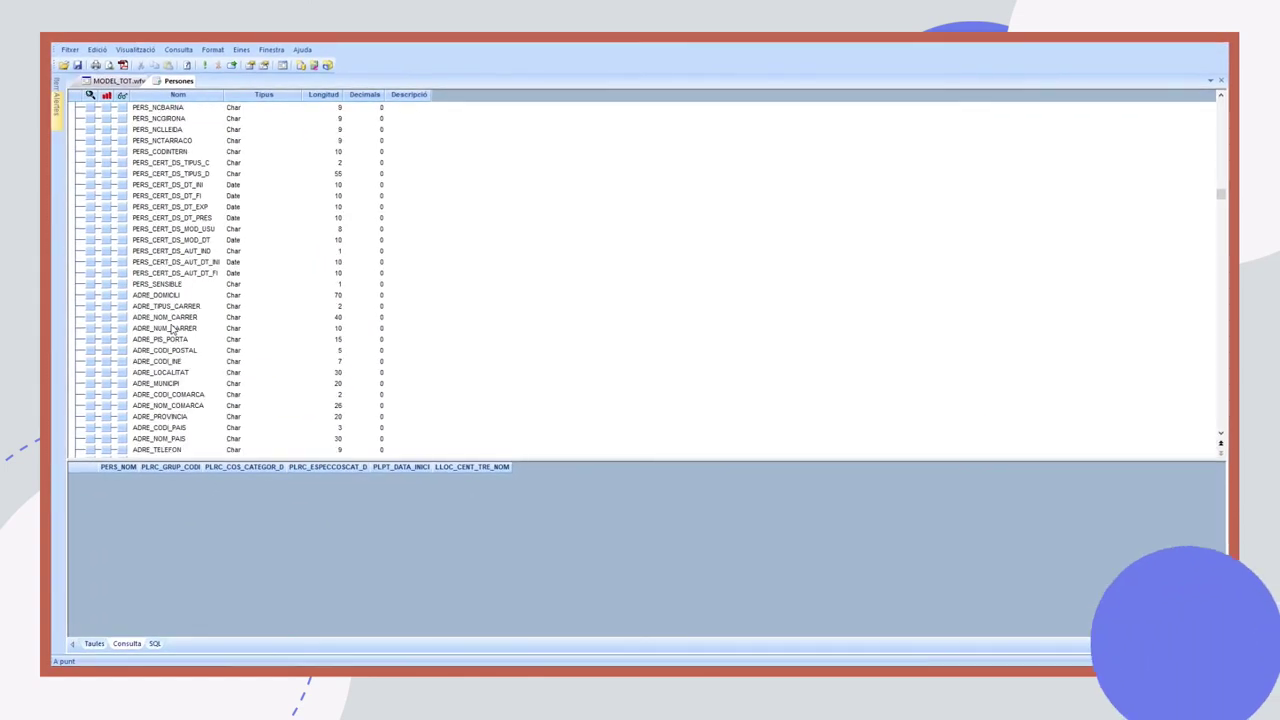
scroll(173, 329, "down", 8)
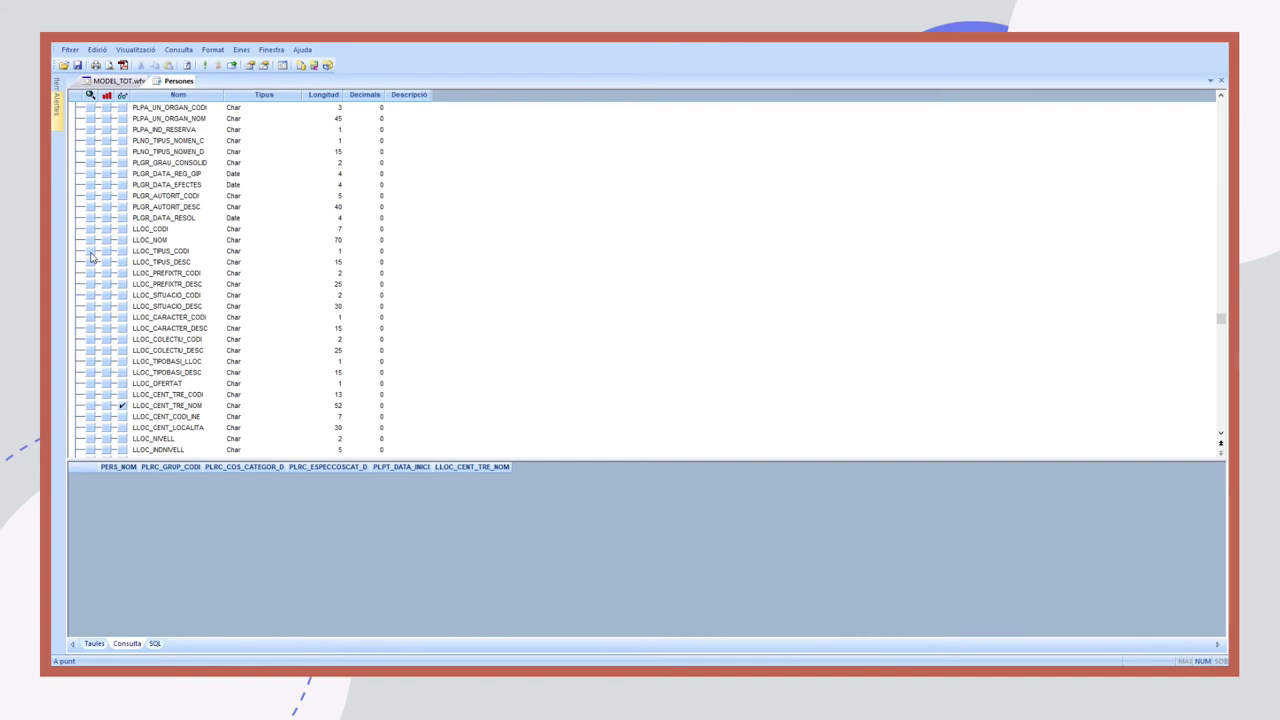
left_click(90, 252)
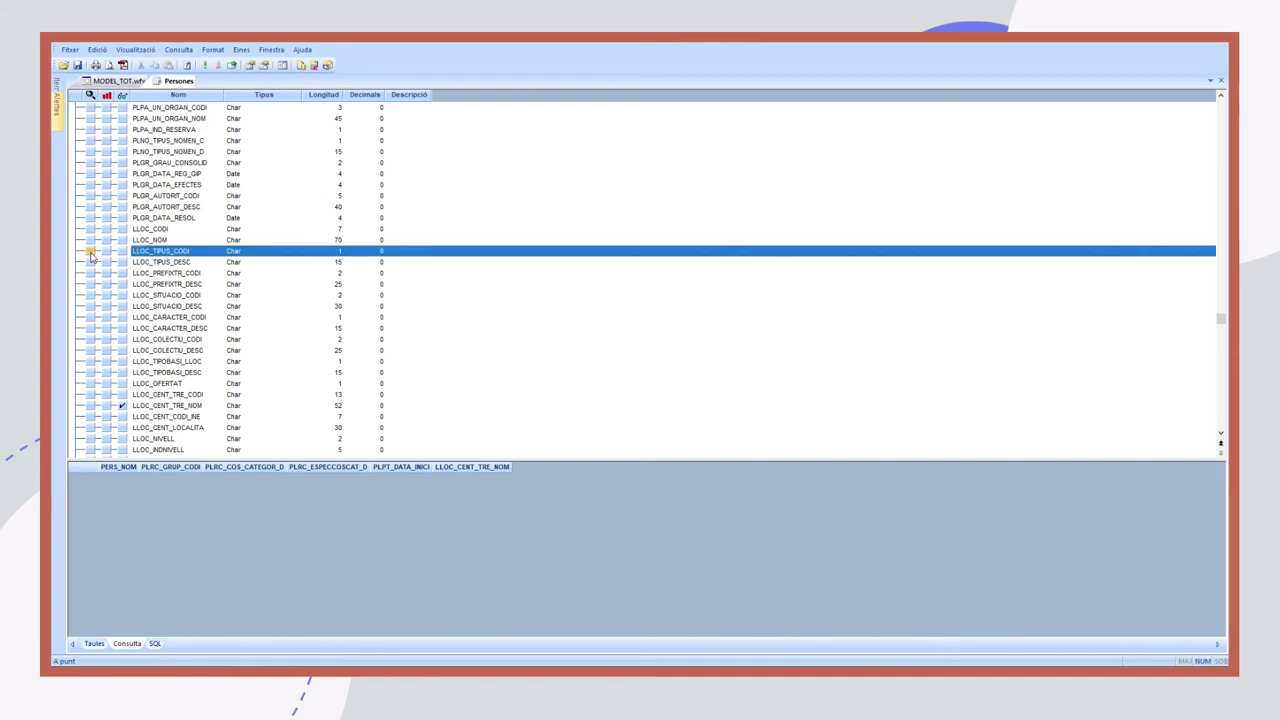
left_click(90, 252)
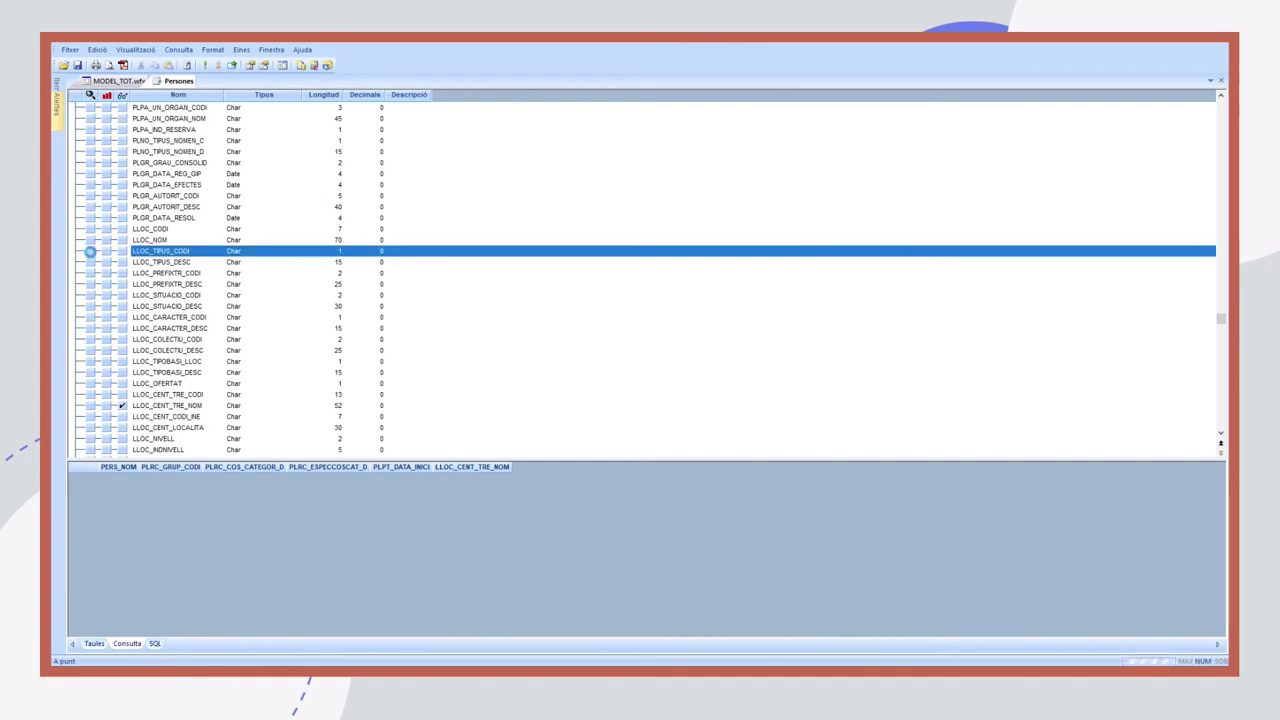
left_click_drag(851, 430, 814, 531)
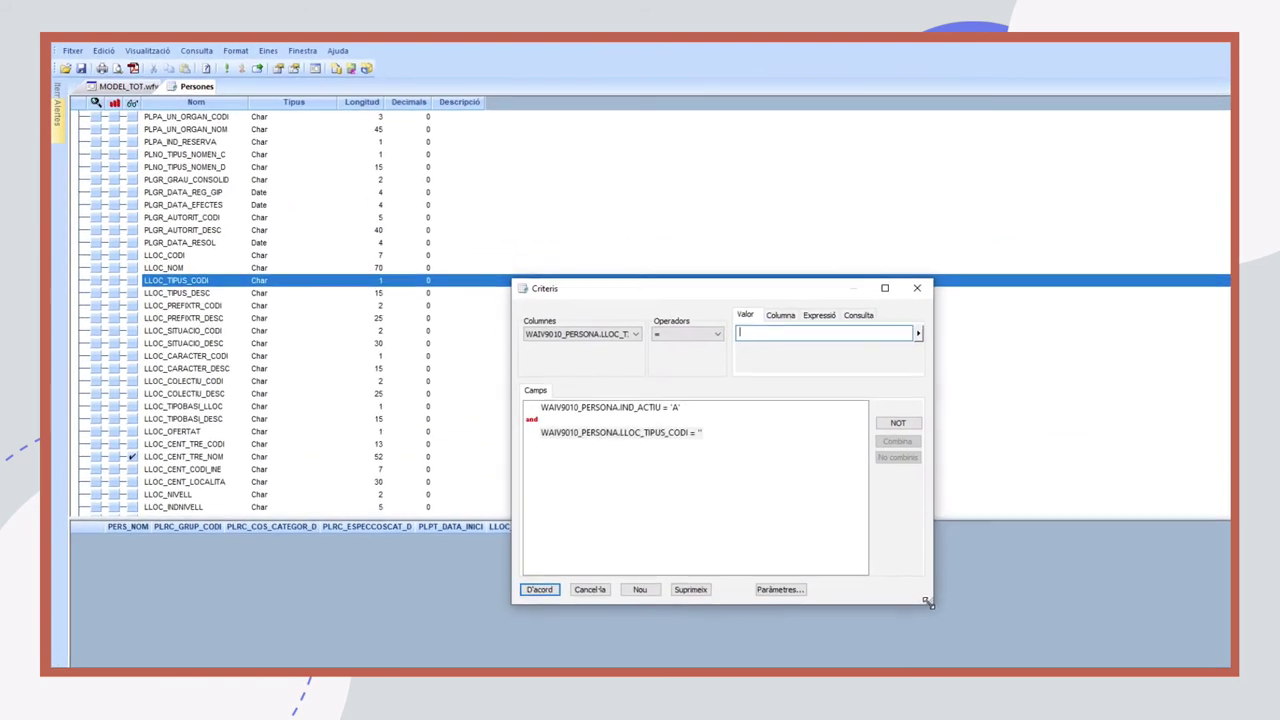
left_click_drag(926, 601, 929, 619)
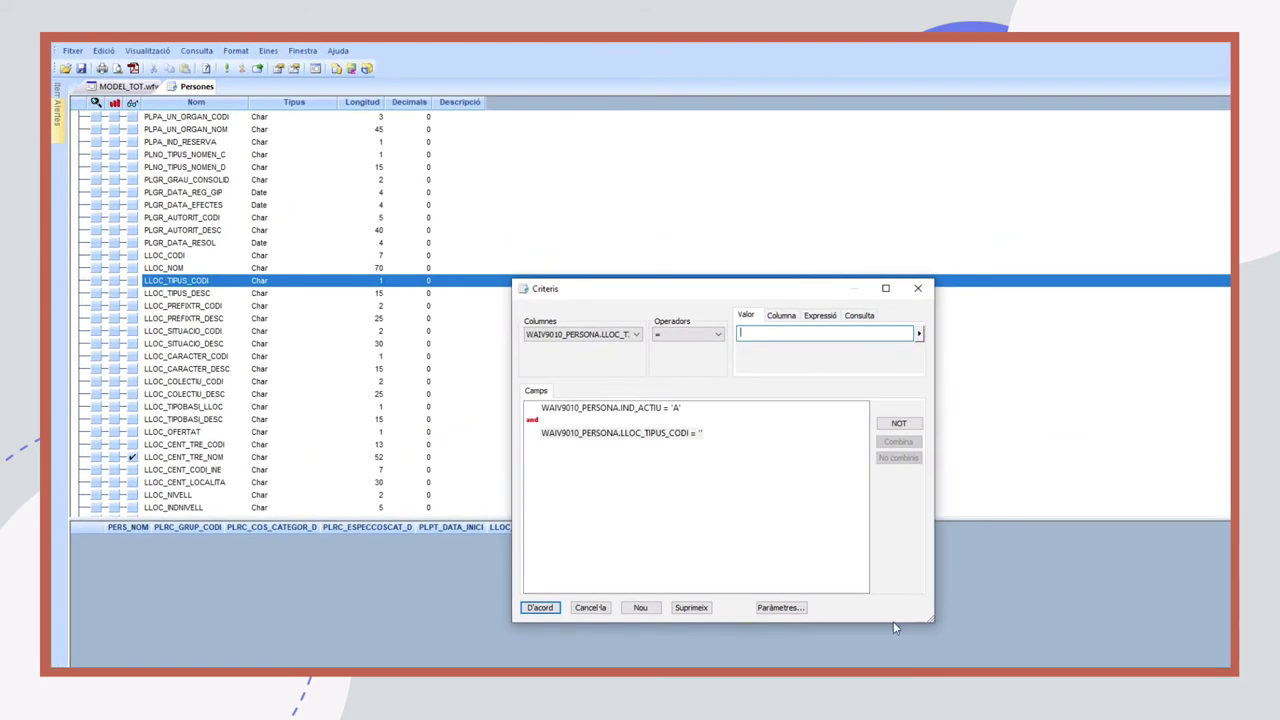
- Set the LLOC_TIPUS_CODI criterion equal to an expression using the TIPUS_LLOC parameter, and accept the criteria
left_click(818, 318)
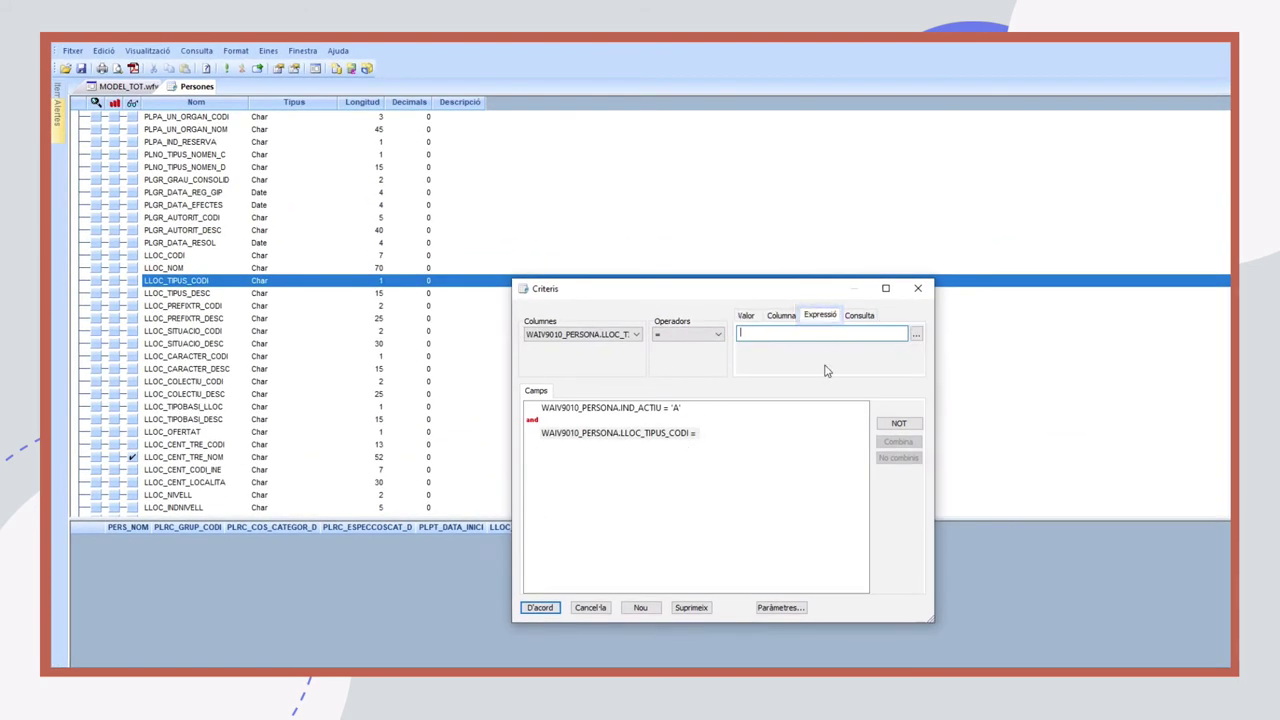
left_click(916, 335)
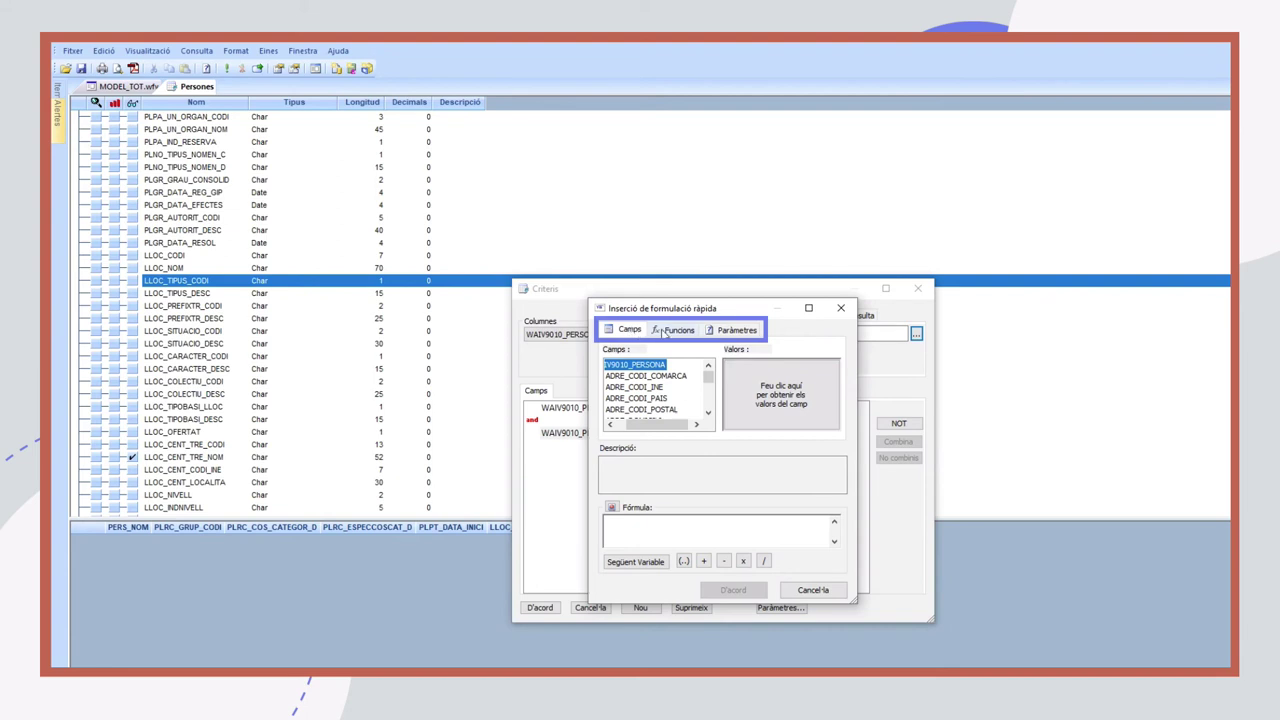
left_click(736, 331)
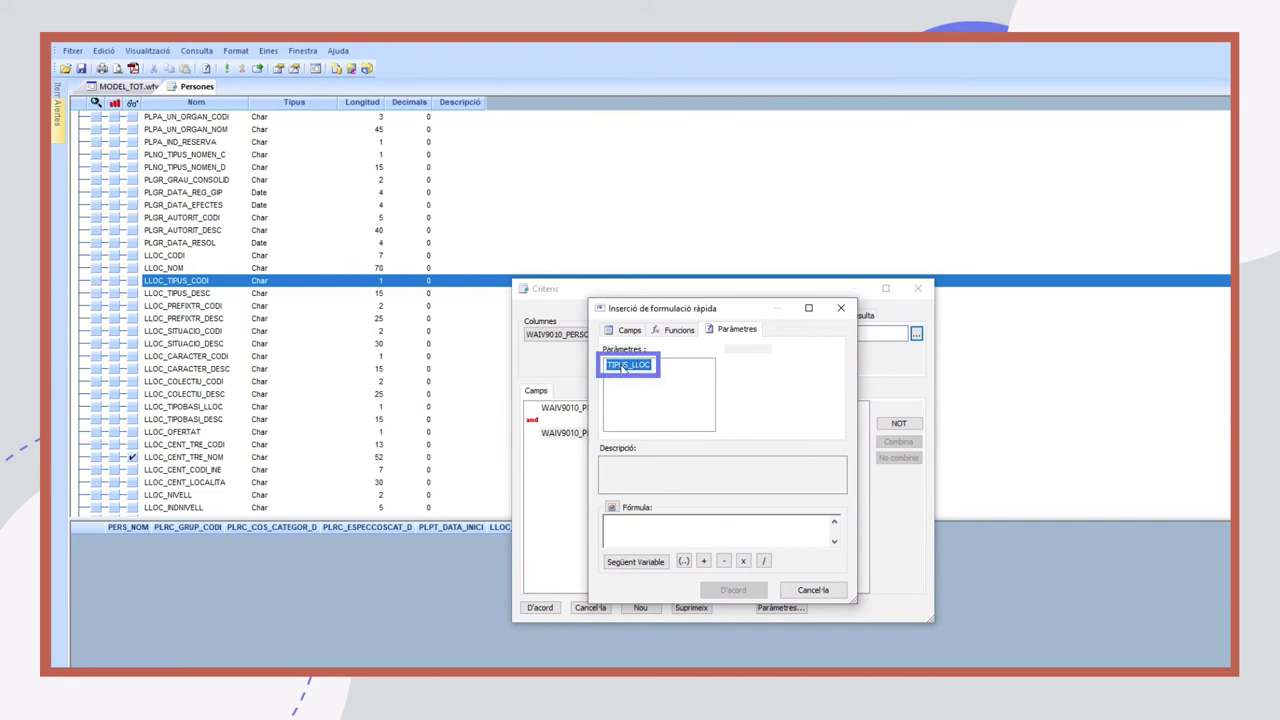
double_click(624, 367)
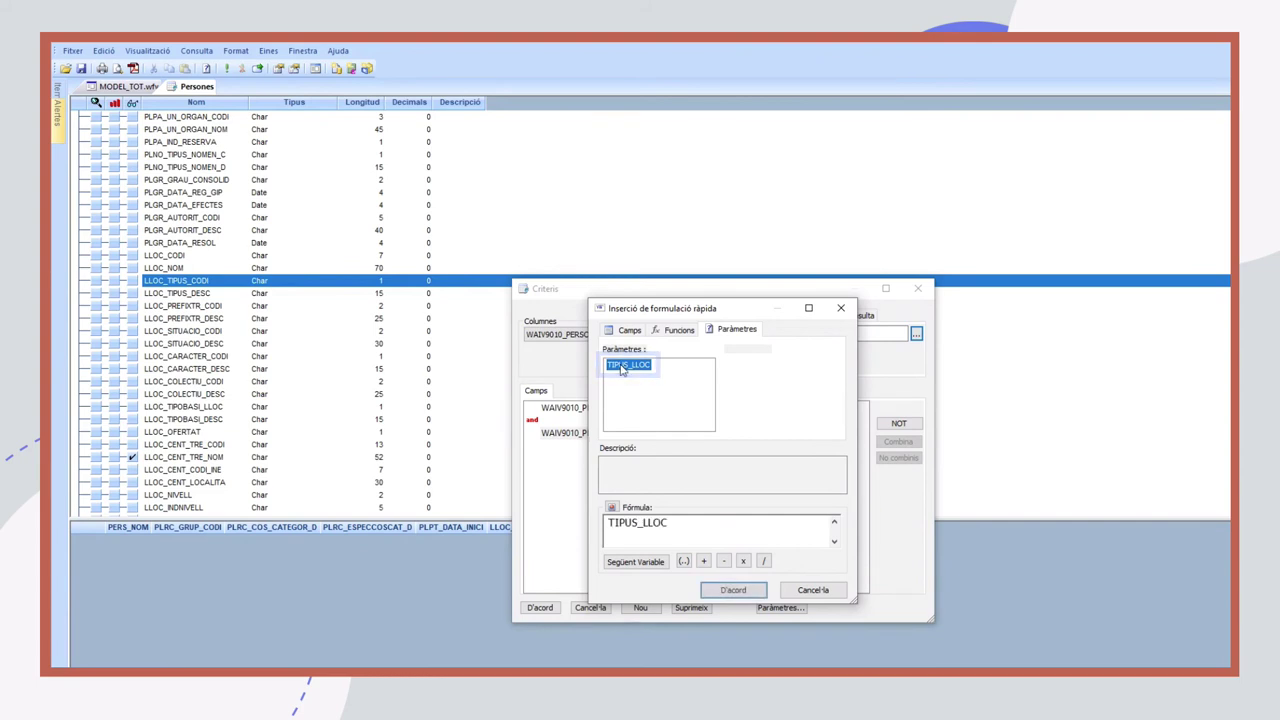
left_click(734, 591)
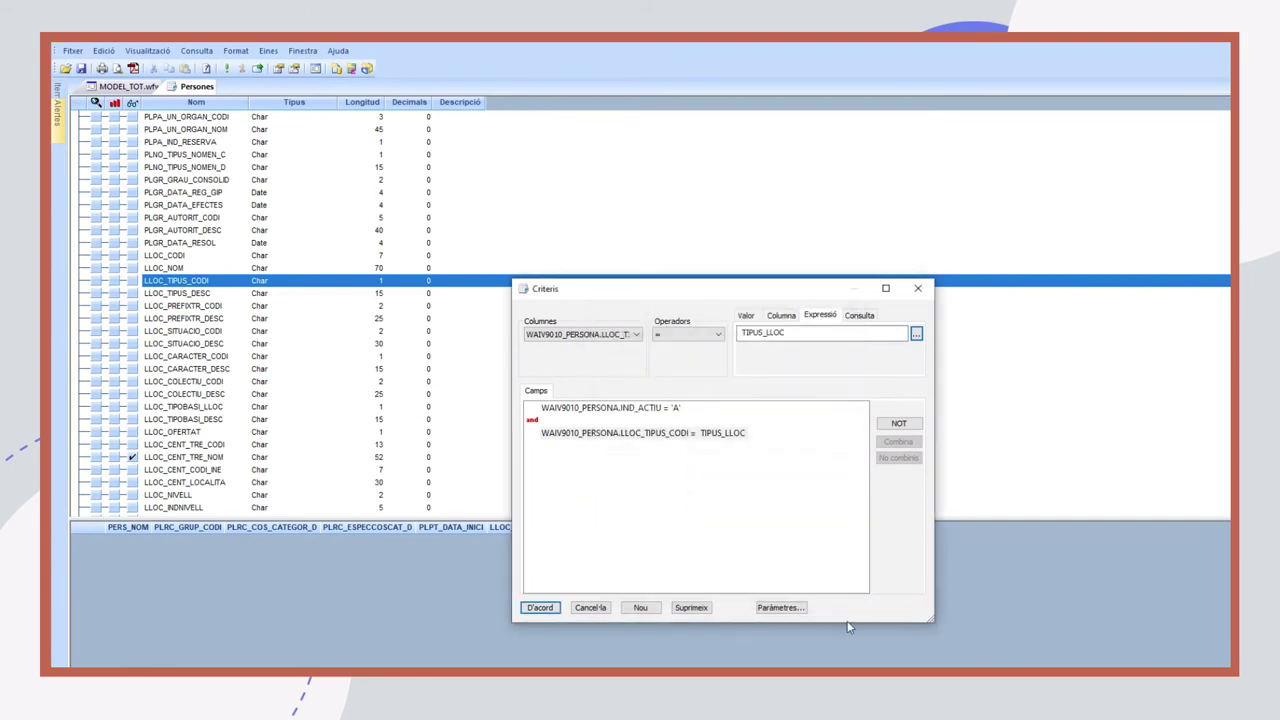
left_click(712, 433)
left_click(540, 607)
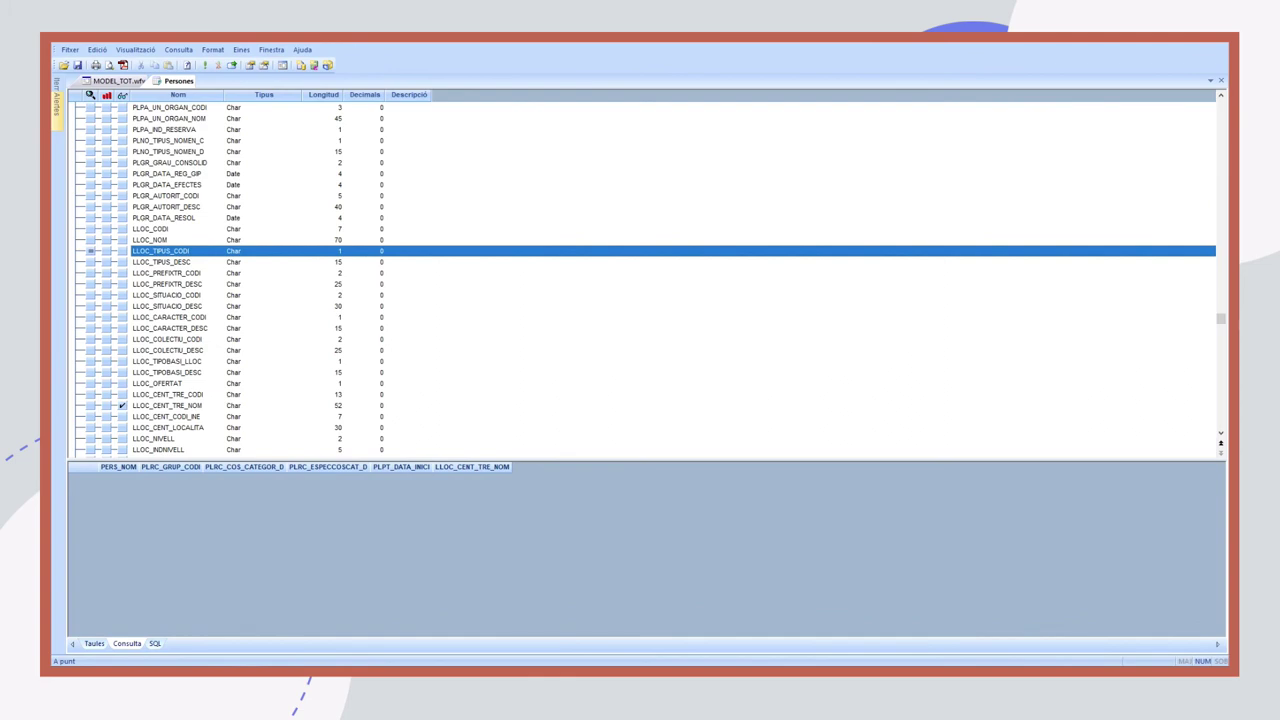
- Run the Persones query and open the list of values for the "Quin tipus de lloc vols?" parameter
left_click(205, 65)
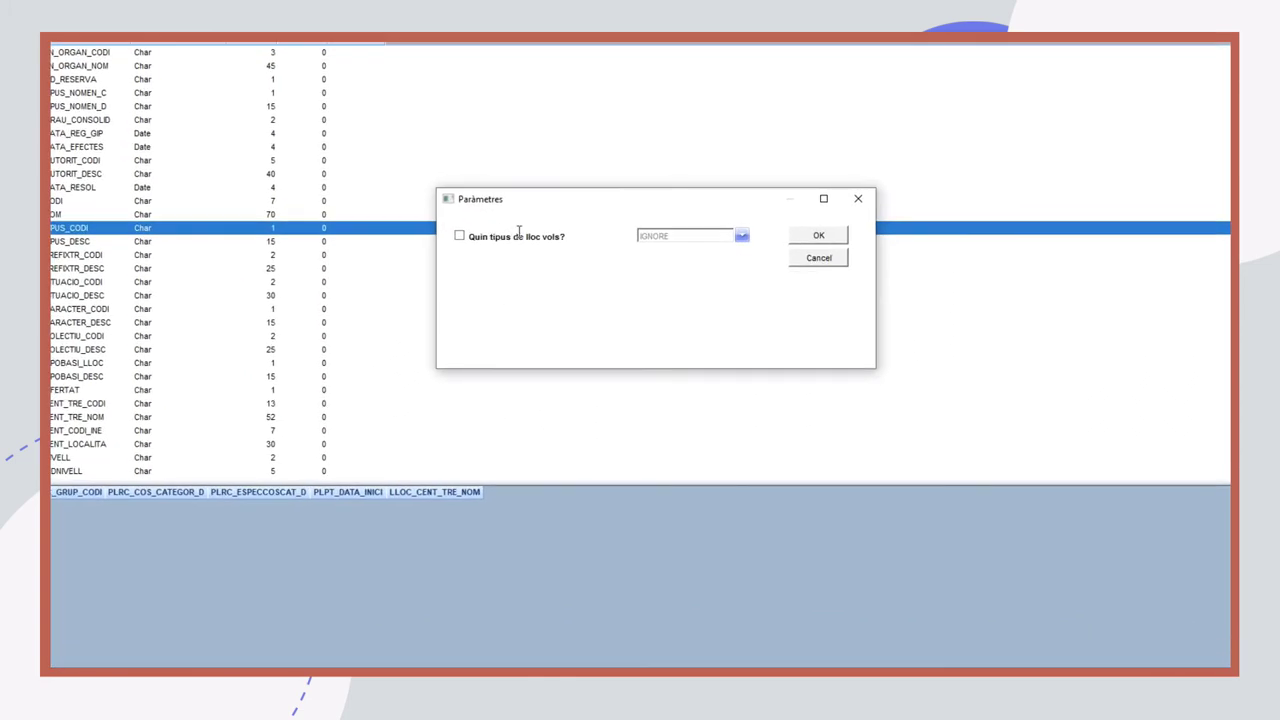
left_click(740, 235)
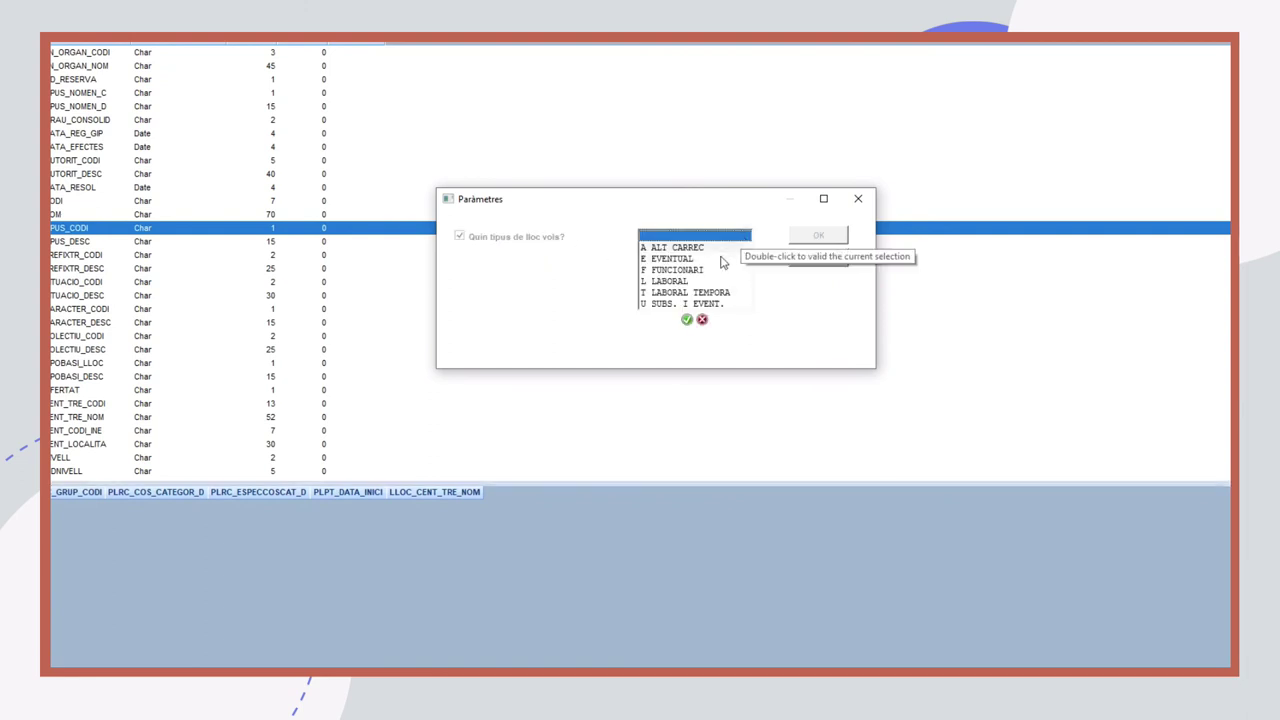
- Try selecting several place types at once, such as ALT CARREC with EVENTUAL, and FUNCIONARI with LABORAL TEMPORA
left_click(666, 296)
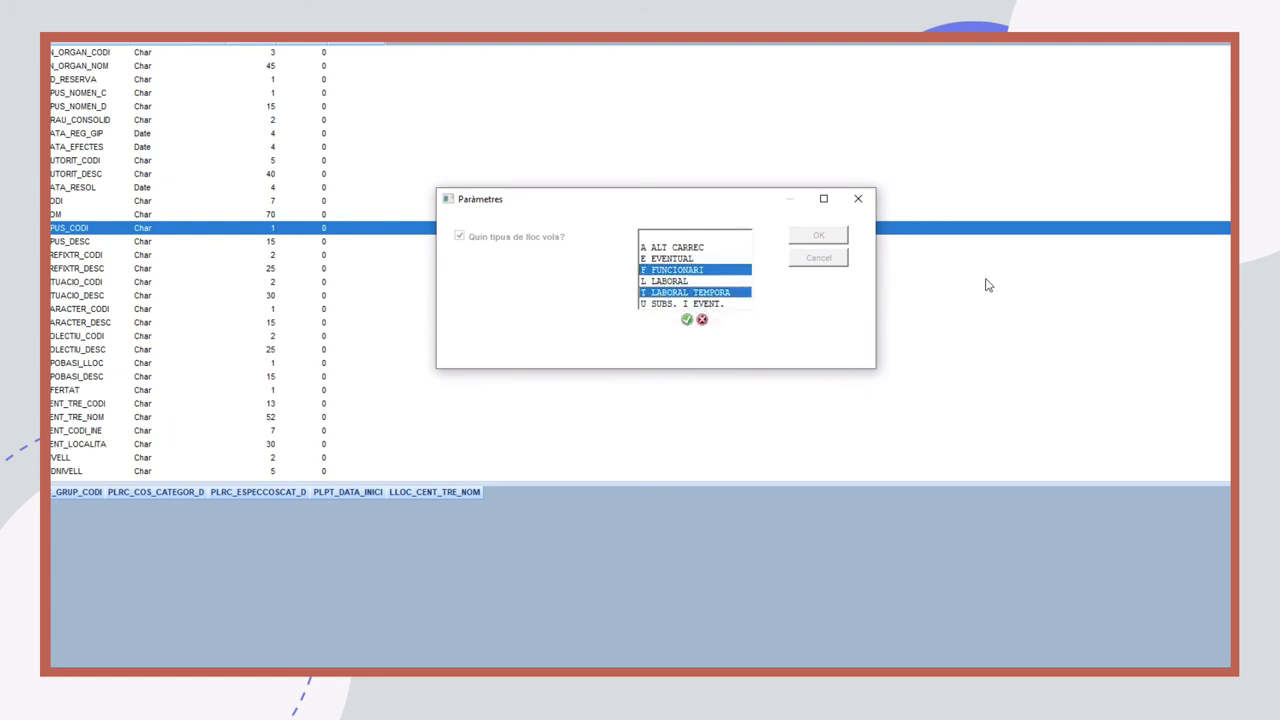
left_click(676, 247)
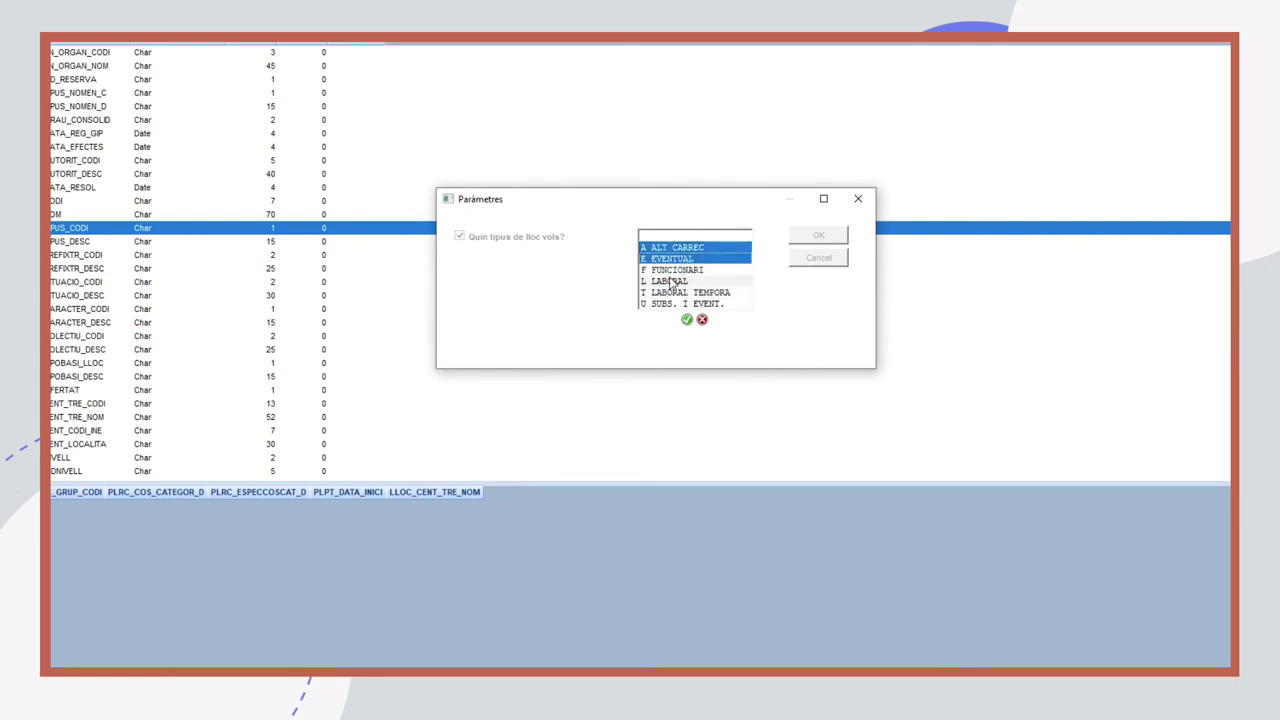
left_click(688, 282)
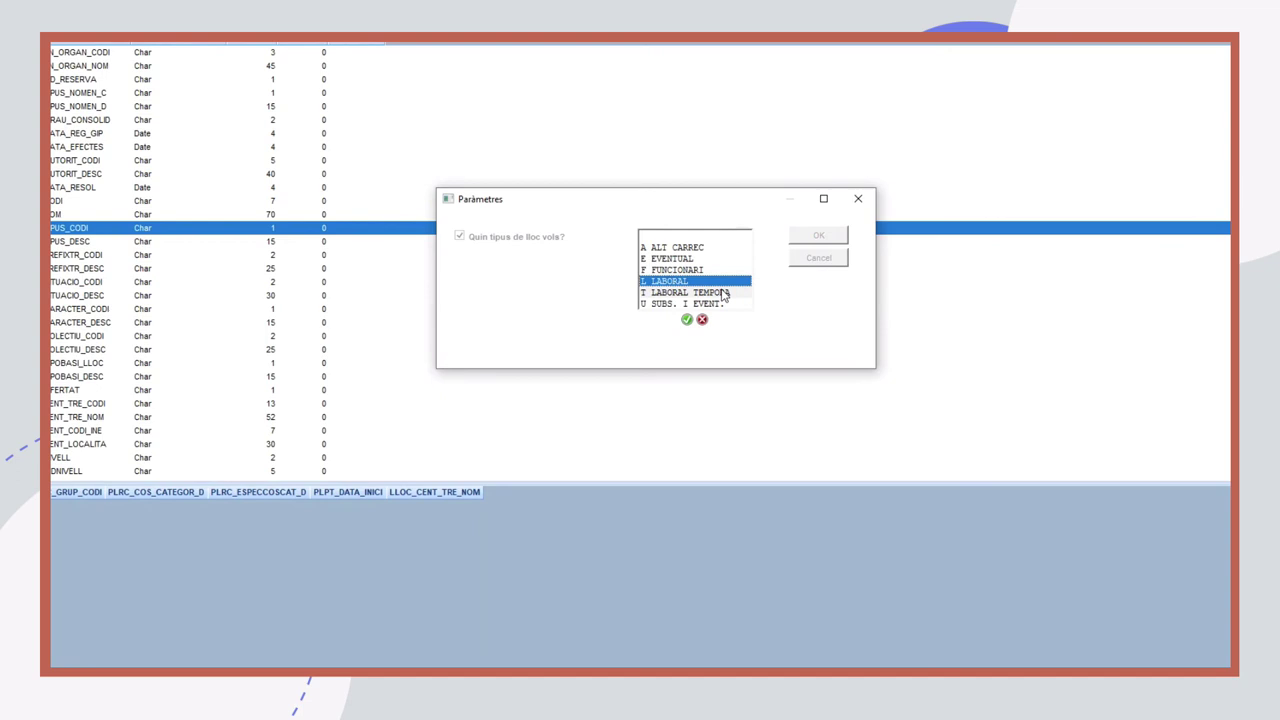
key("Up")
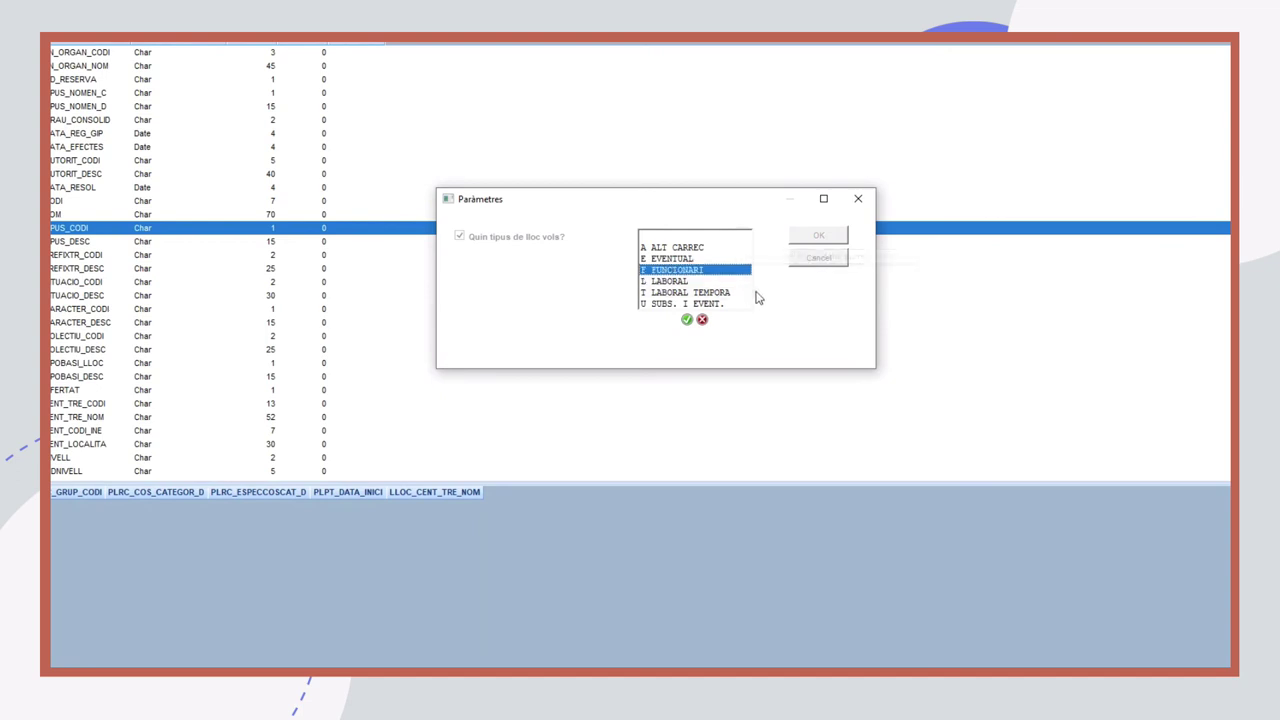
left_click(664, 292, "ctrl")
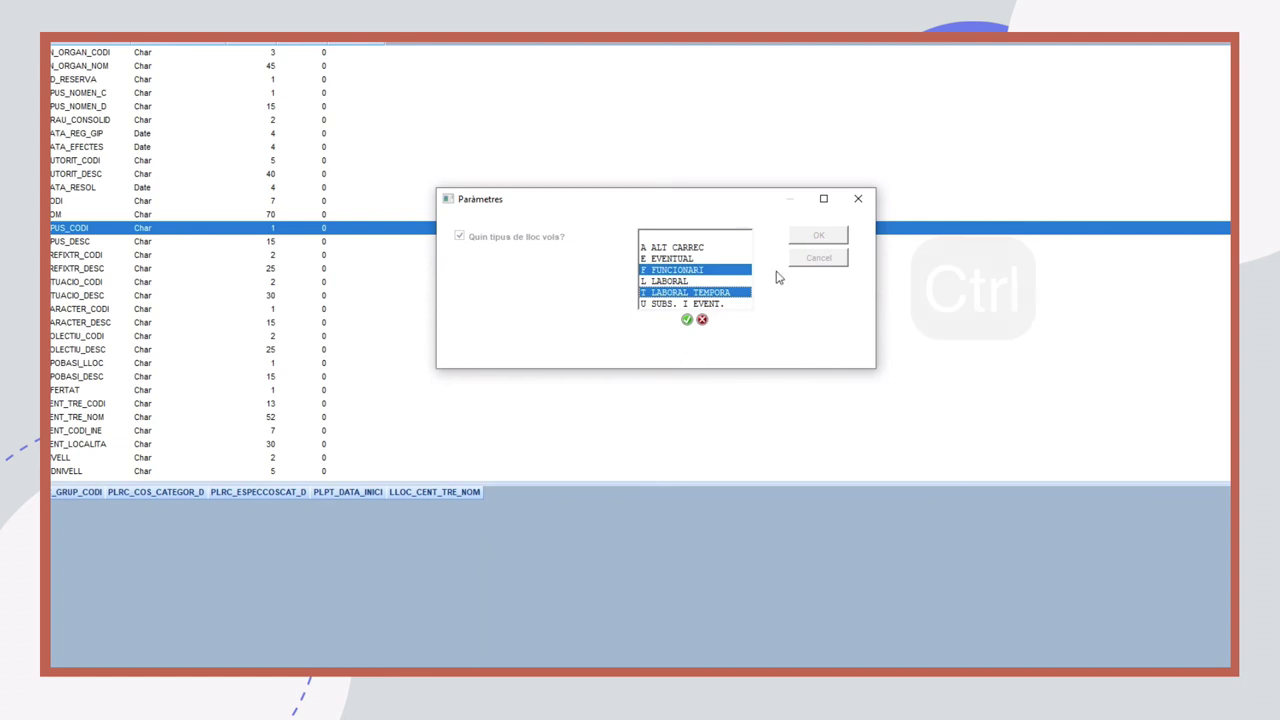
- Select only L LABORAL as the place type, validate the selection, and accept the parameters to execute the query
key("Up")
left_click(687, 320)
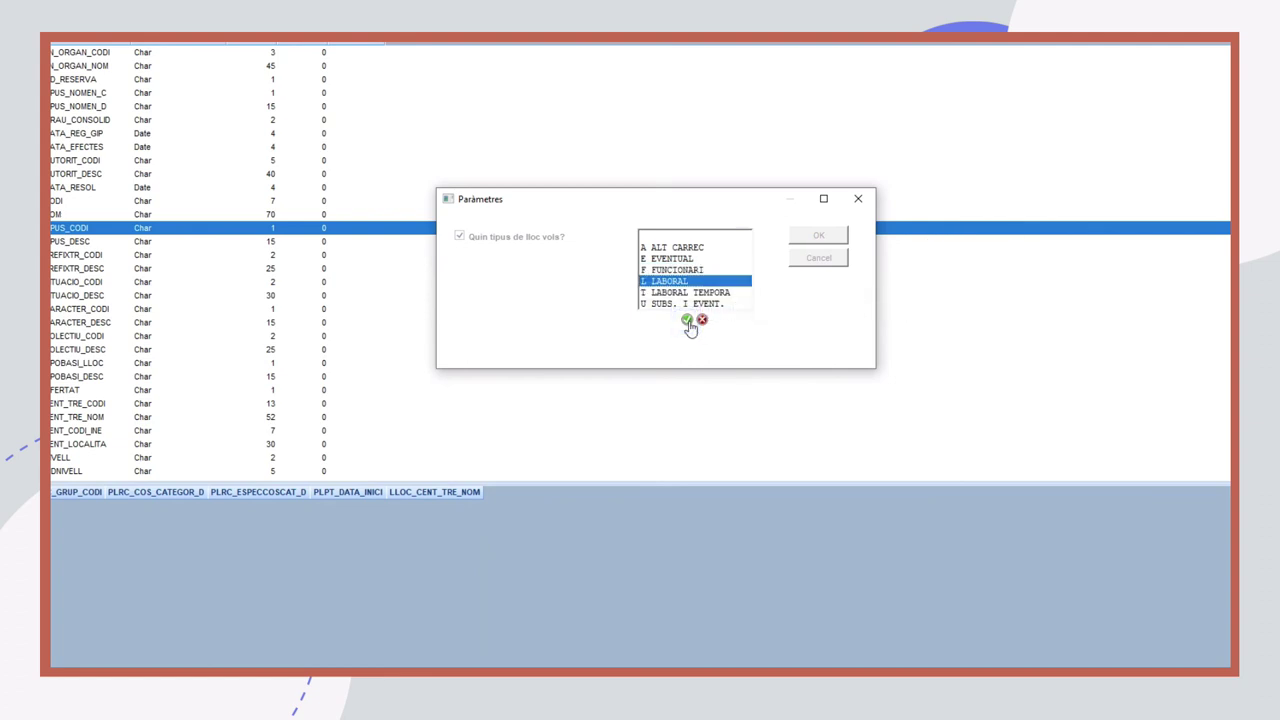
left_click(819, 236)
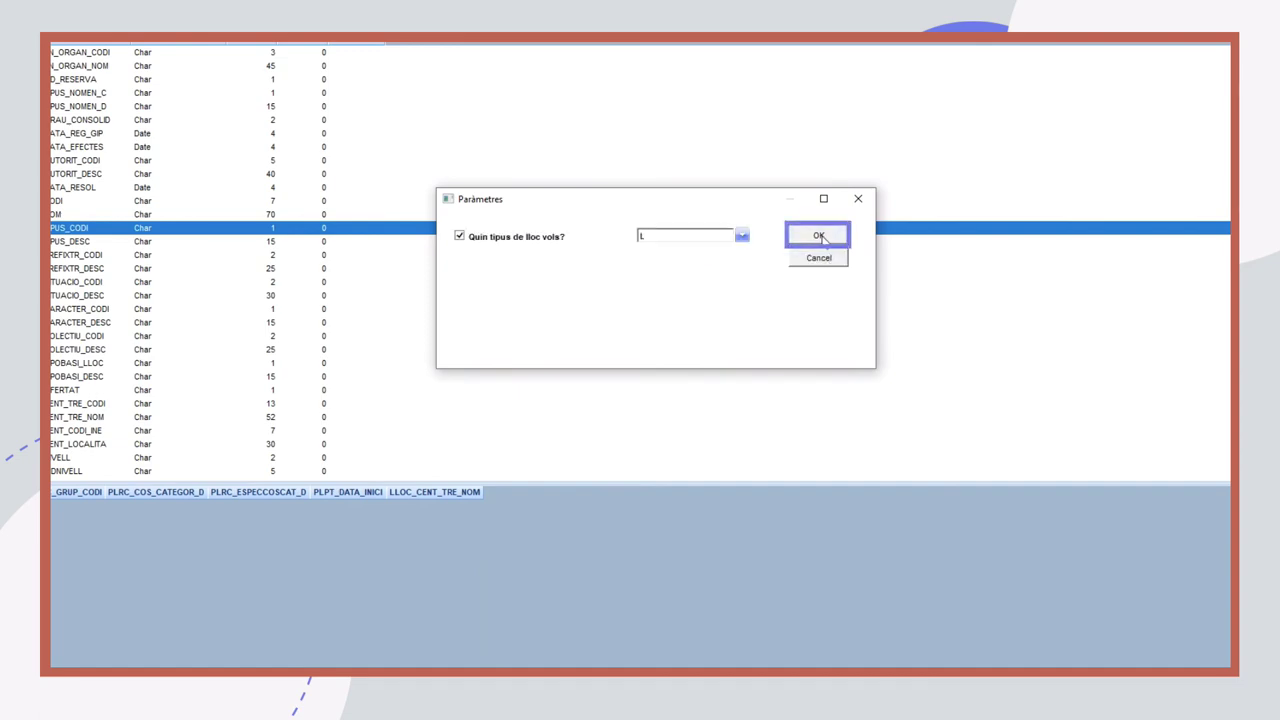